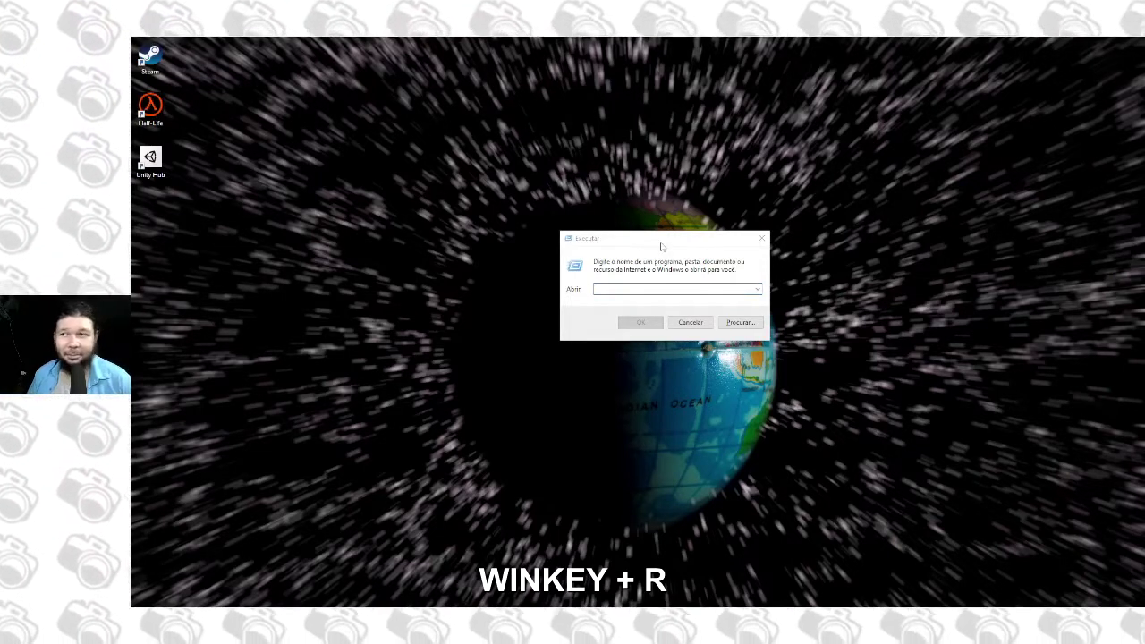
- Run control to open the Control Panel, and bring up the Windows features list from Programas e Recursos
drag(649, 246, 638, 237)
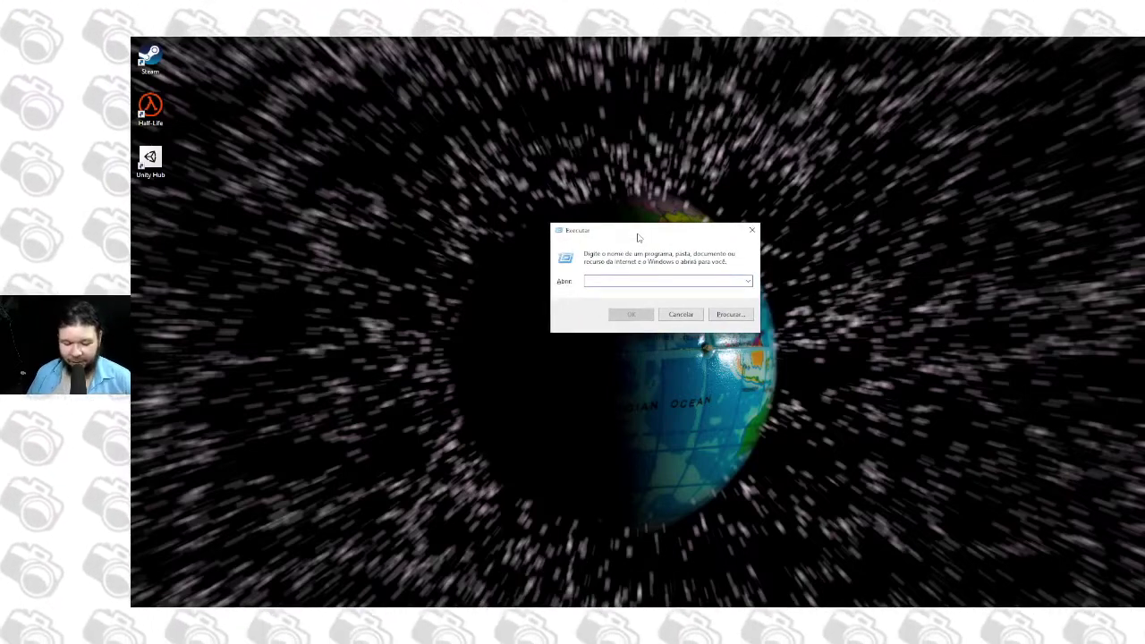
text(control)
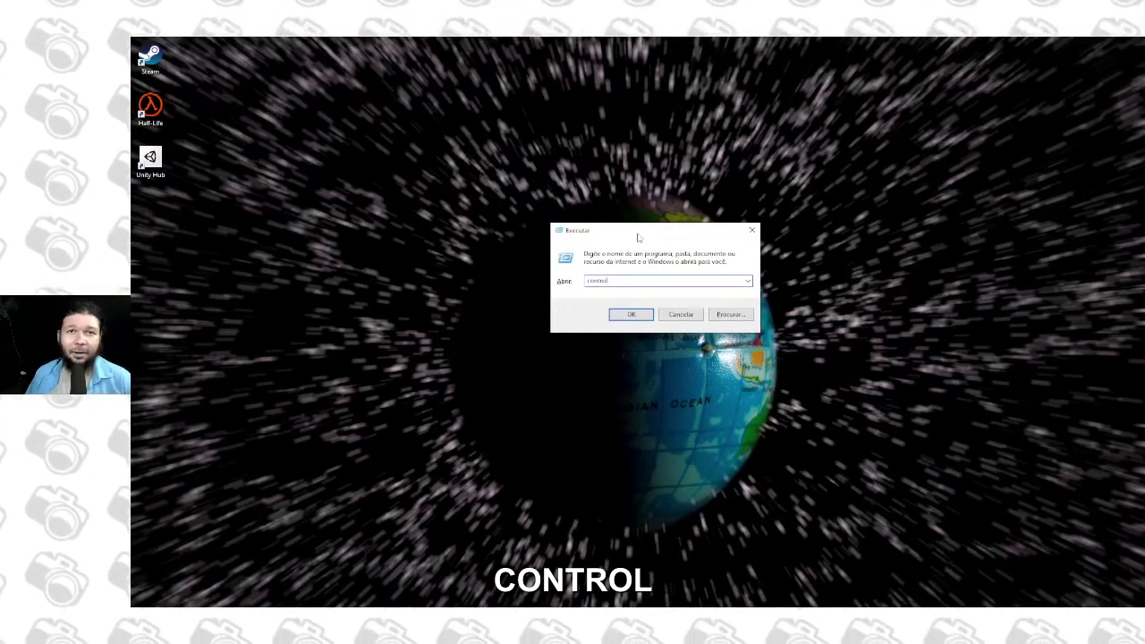
key(Return)
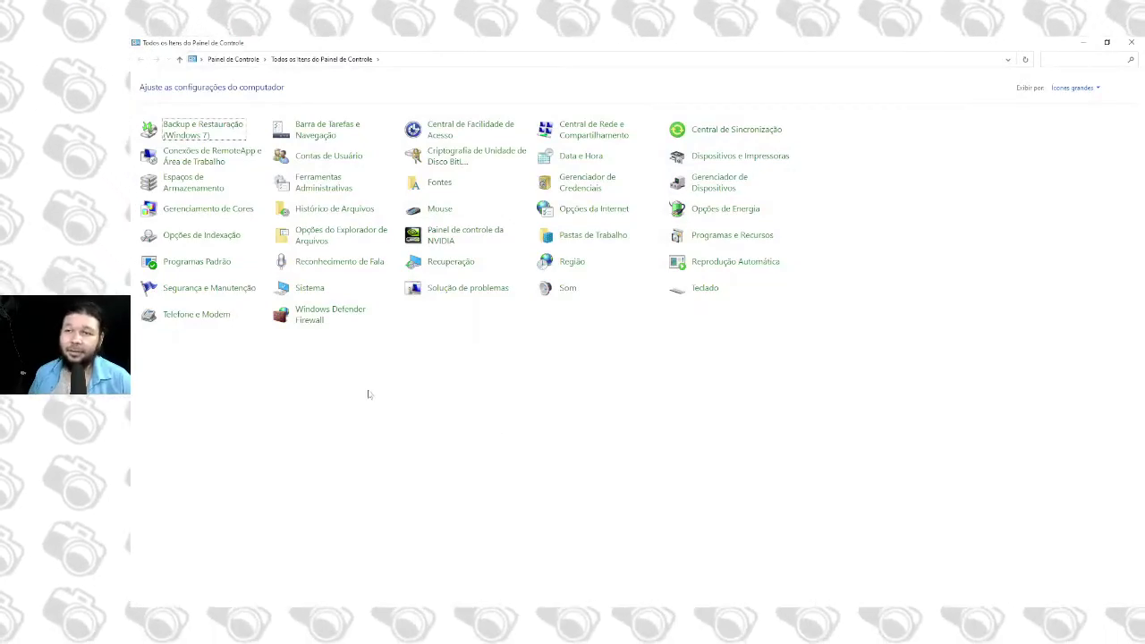
click(716, 236)
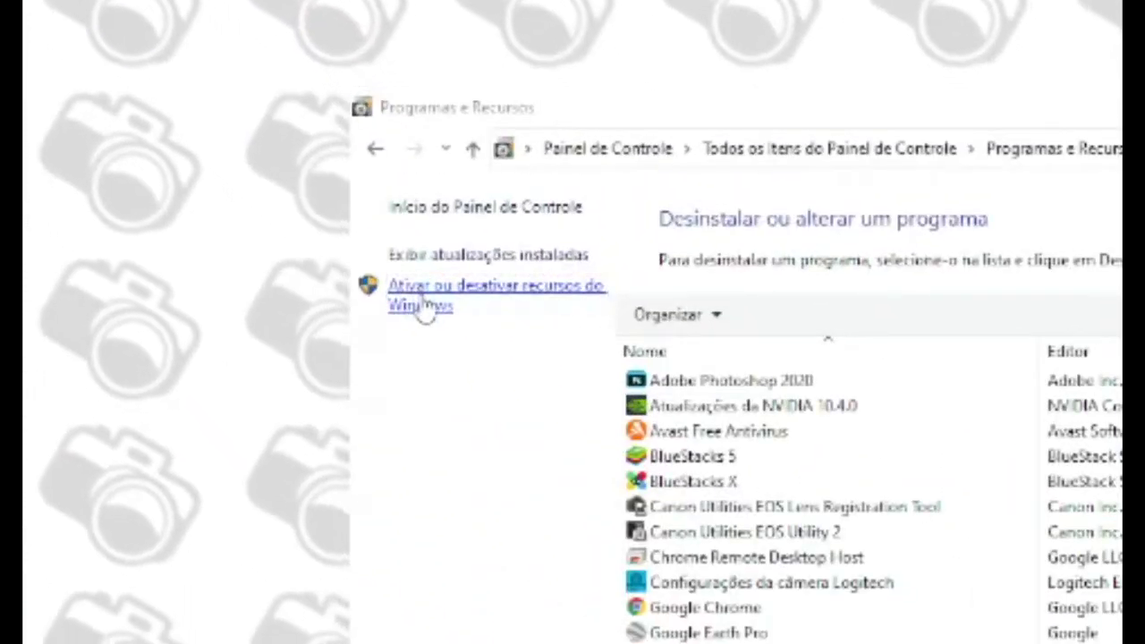
click(425, 304)
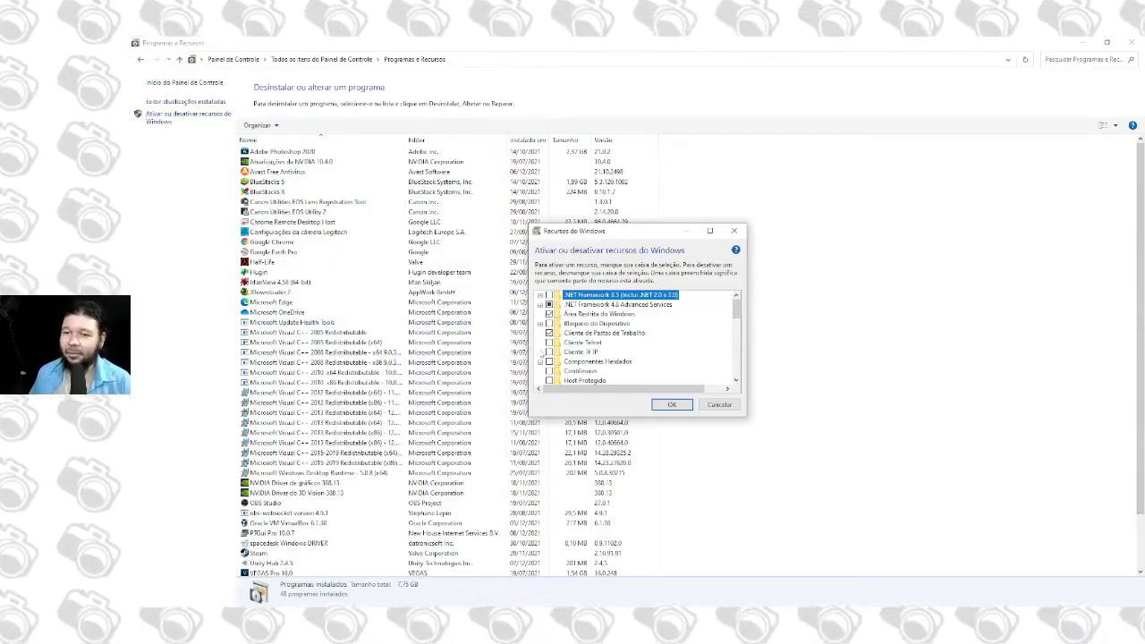
- Check the Área Restrita do Windows entry in the Windows features list and cancel the dialog
drag(627, 231, 404, 171)
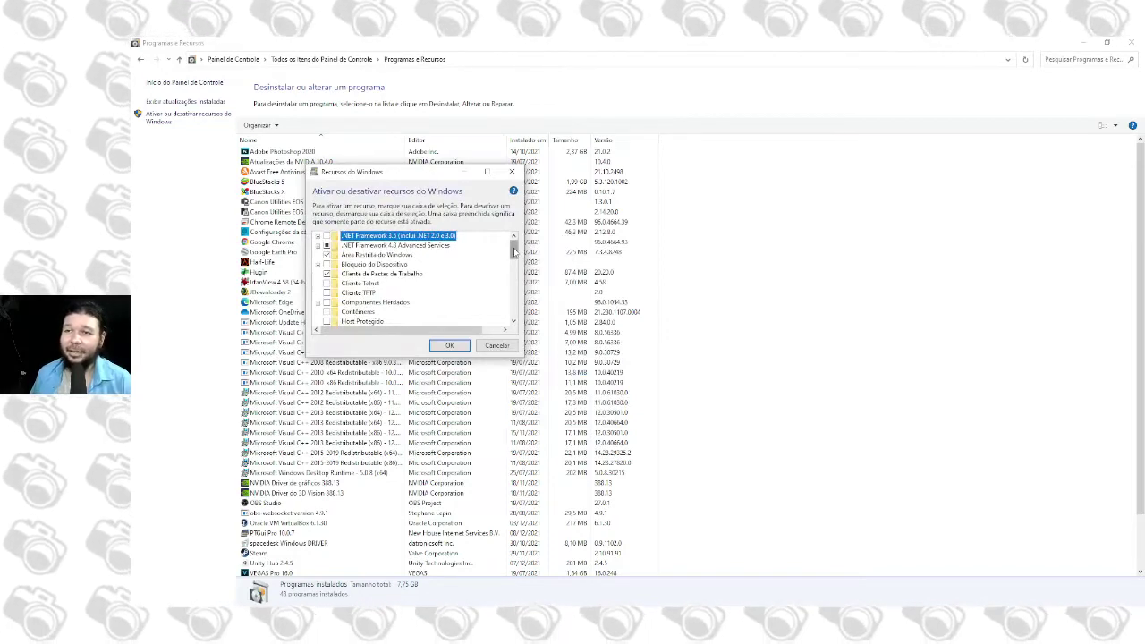
scroll(385, 269, down, 1)
click(464, 278)
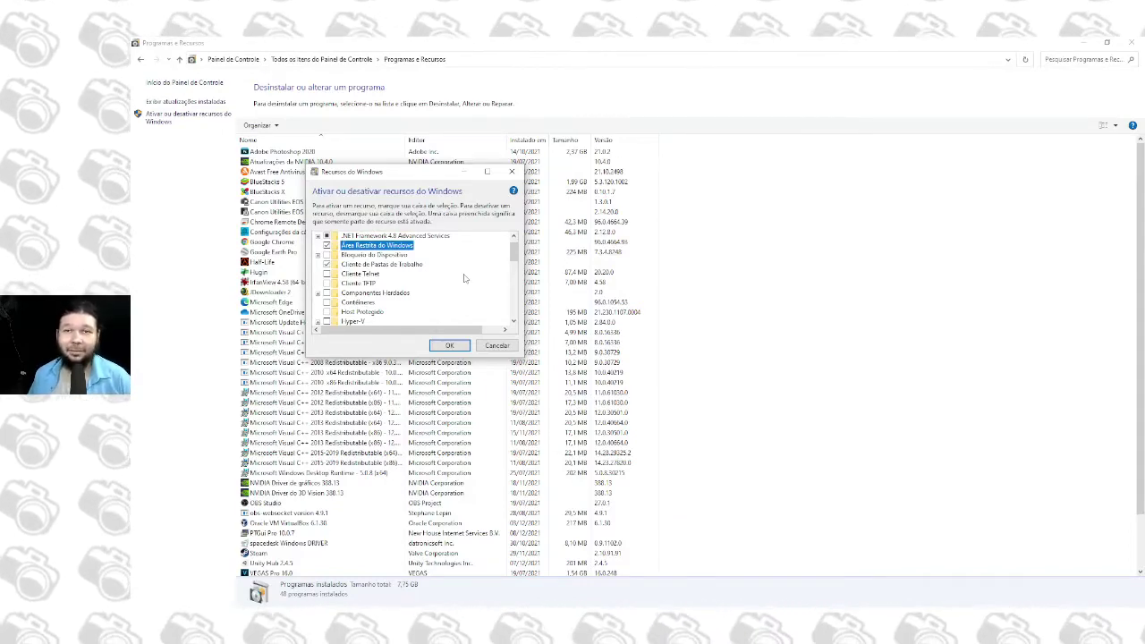
click(499, 347)
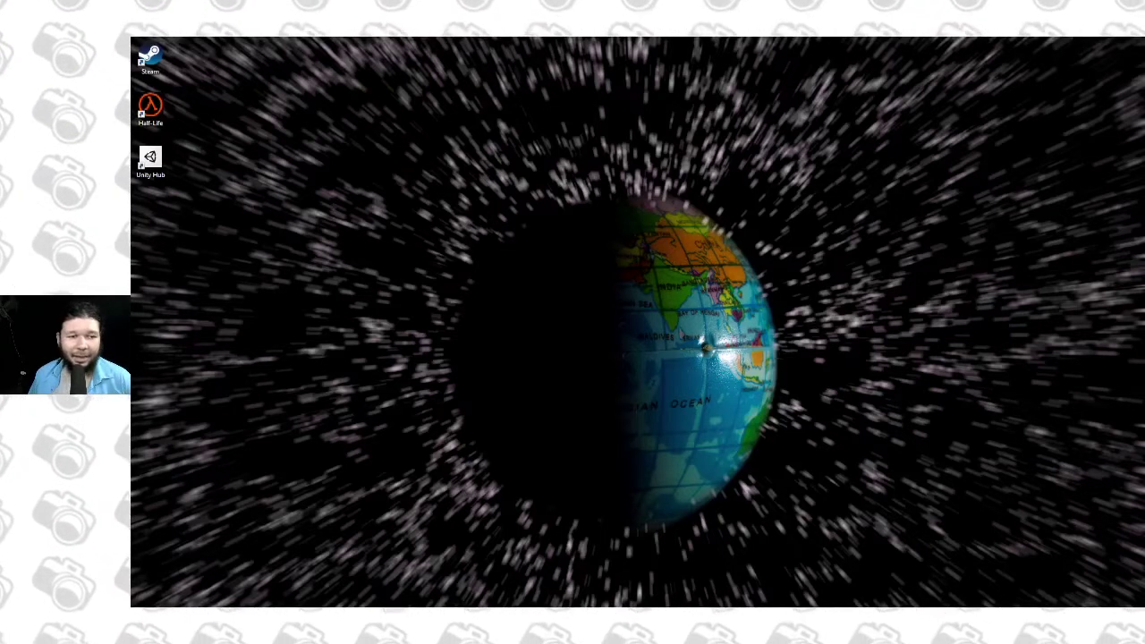
- Search the computer's apps for sandbox and launch Windows Sandbox
mouse_move(391, 597)
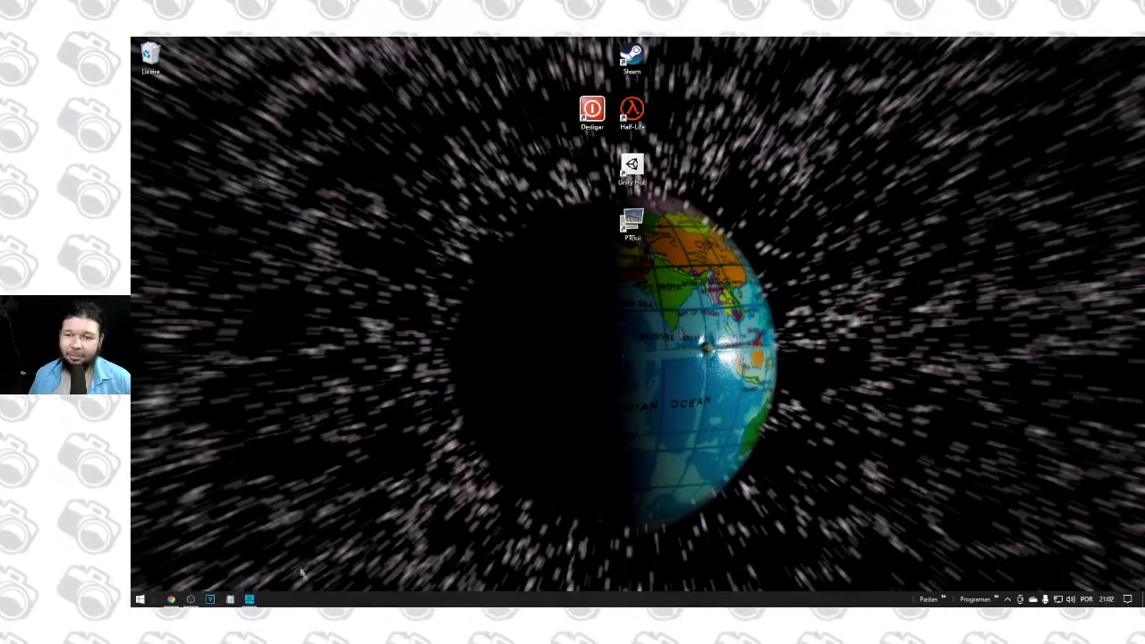
key(super)
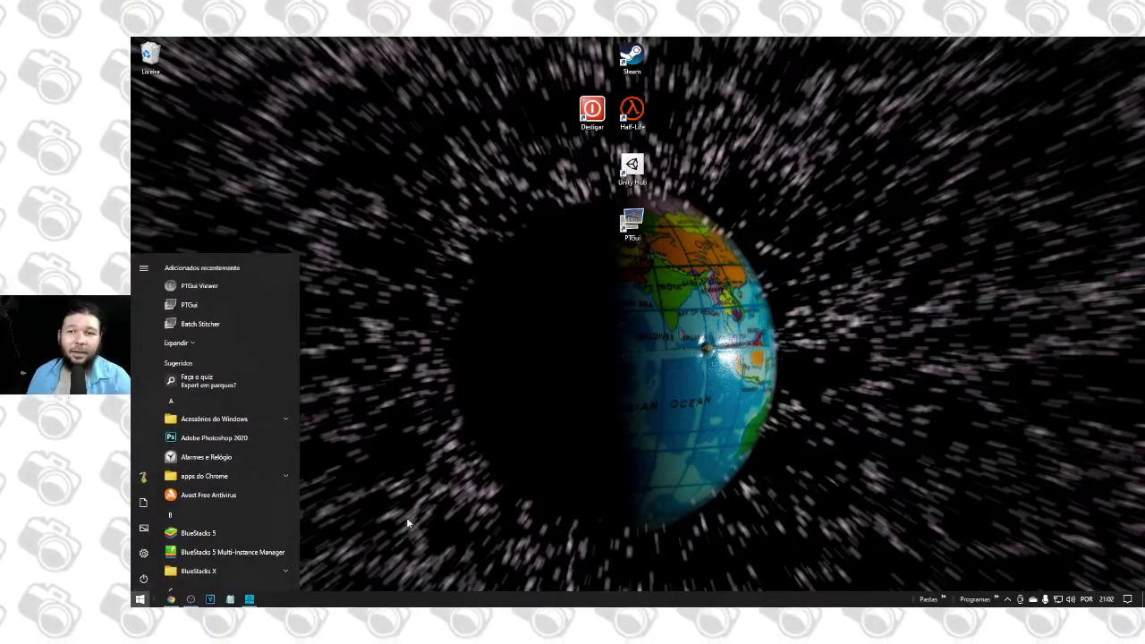
text(sand)
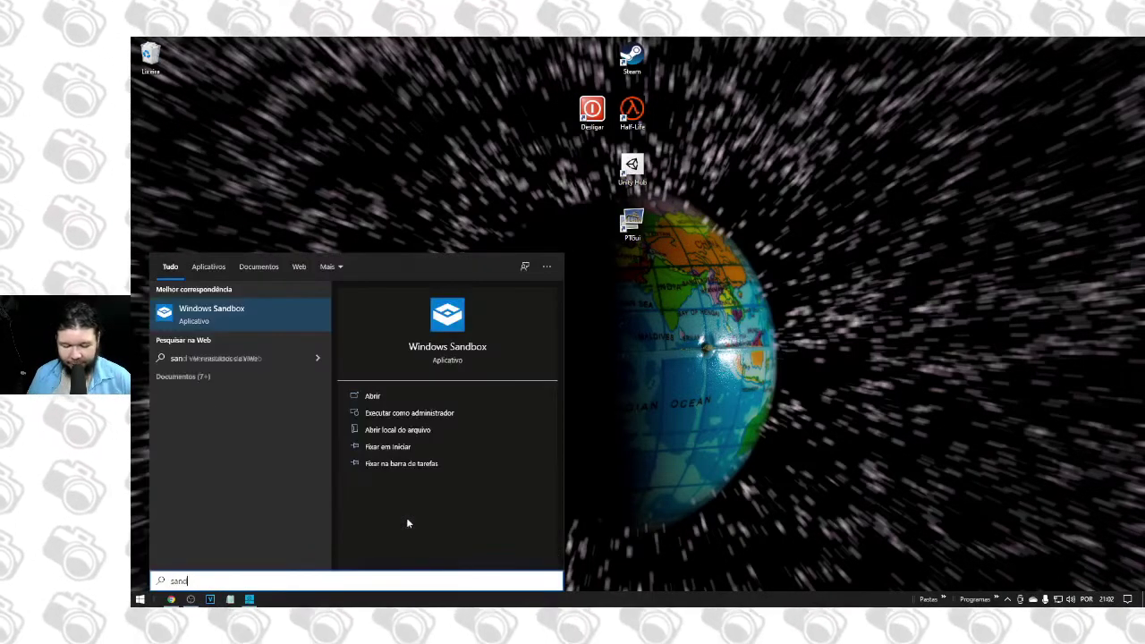
text(box)
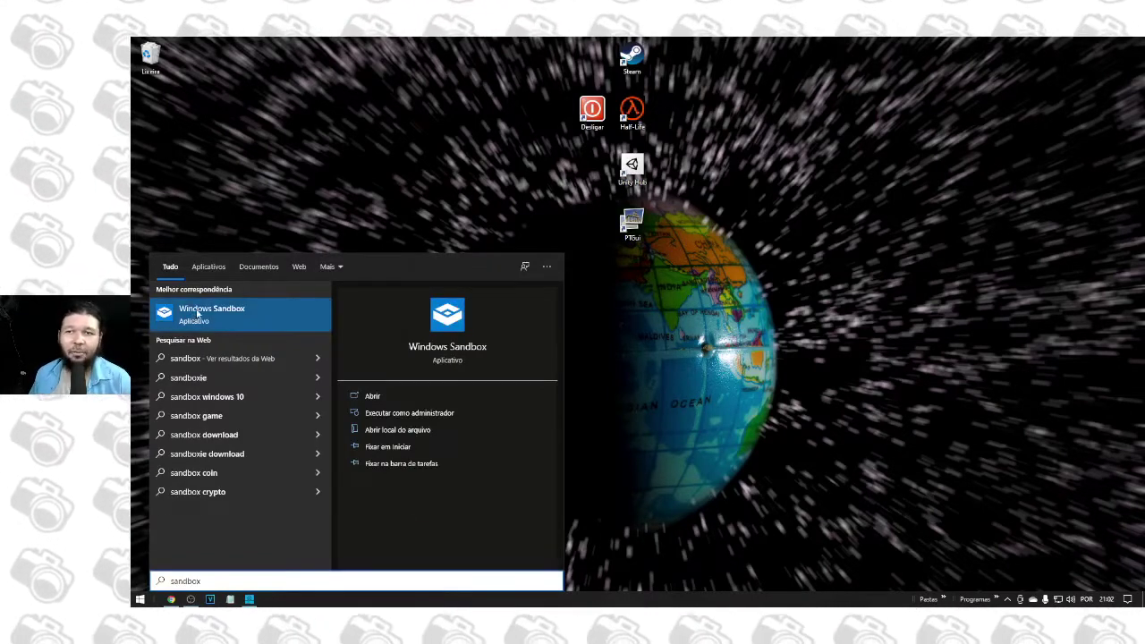
click(232, 309)
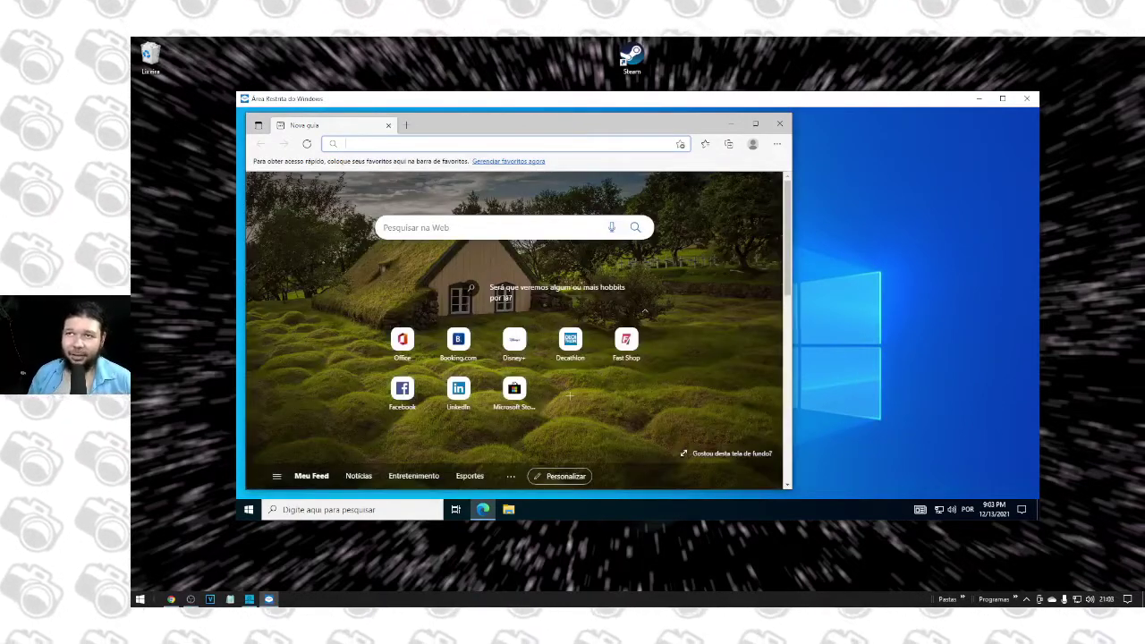
- Search the web for google chrome in the sandbox's Edge browser and download the installer from Google's Chrome page
text(google )
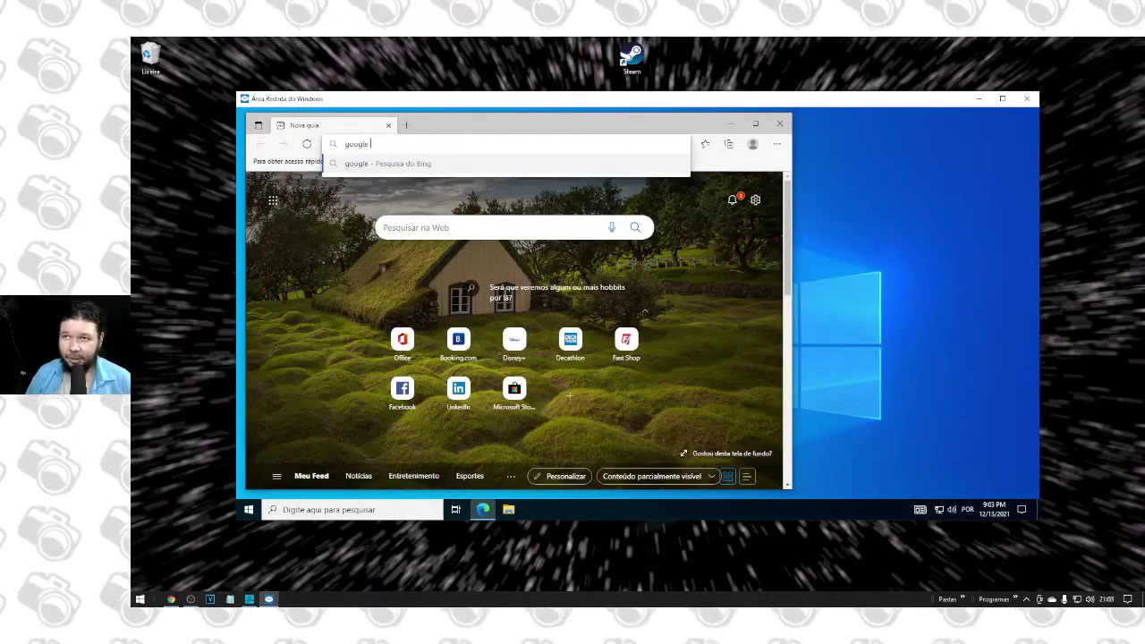
text(chrome)
key(Return)
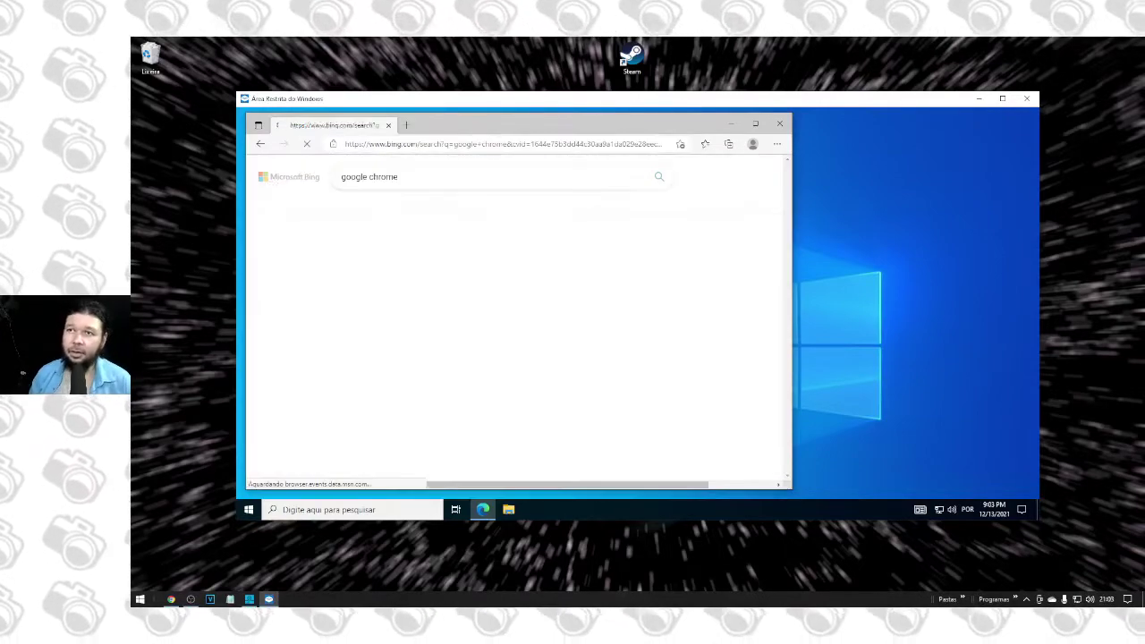
scroll(506, 277, down, 2)
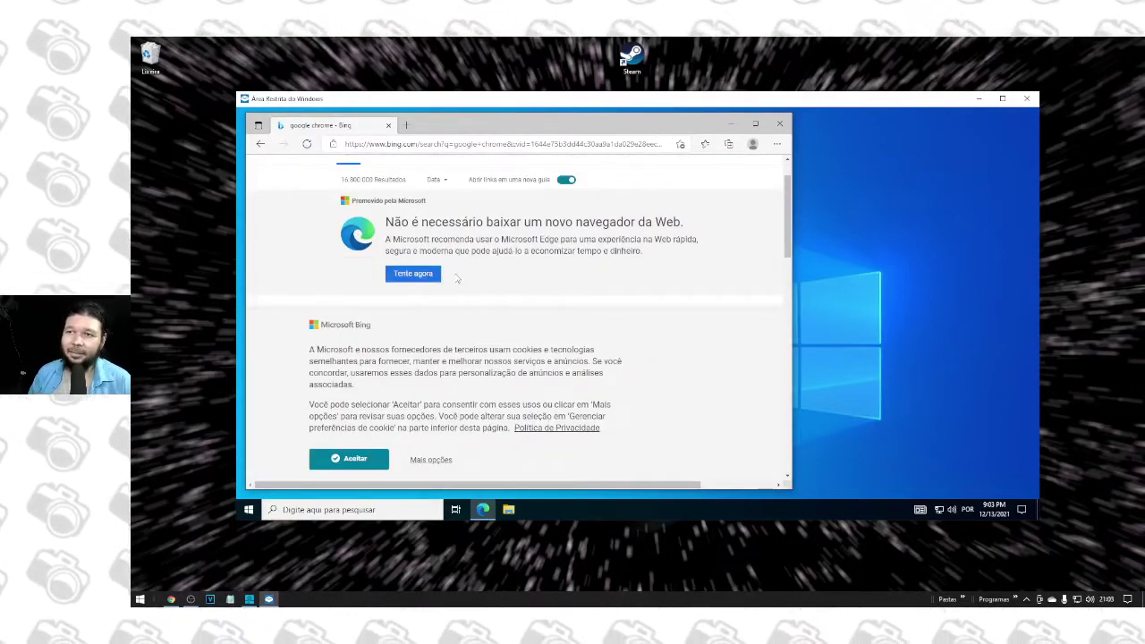
scroll(386, 390, down, 2)
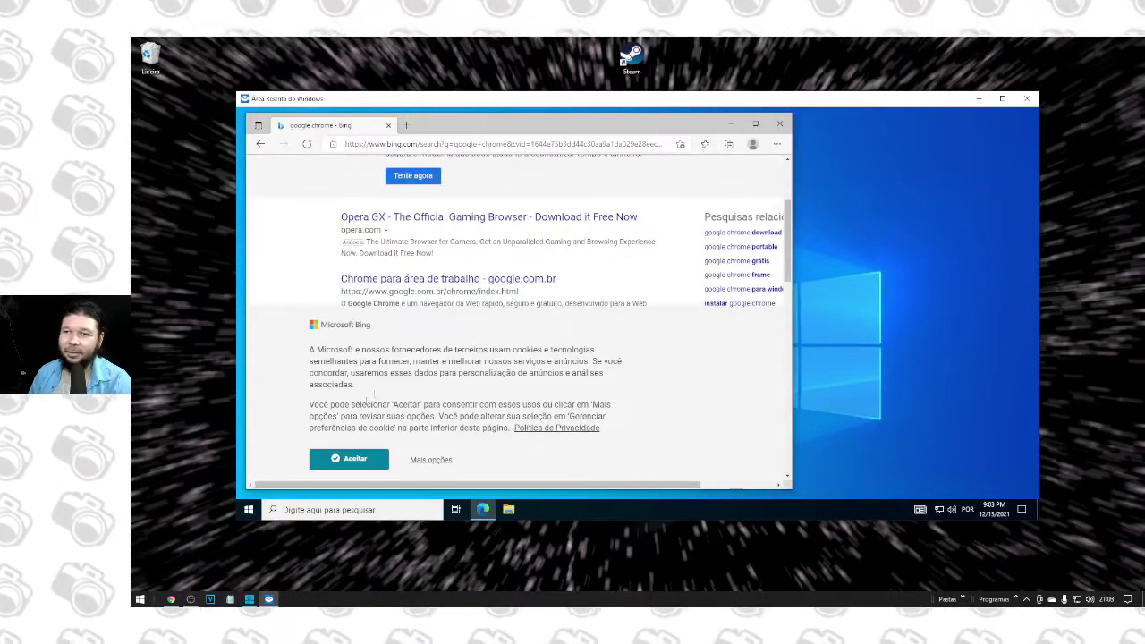
click(380, 459)
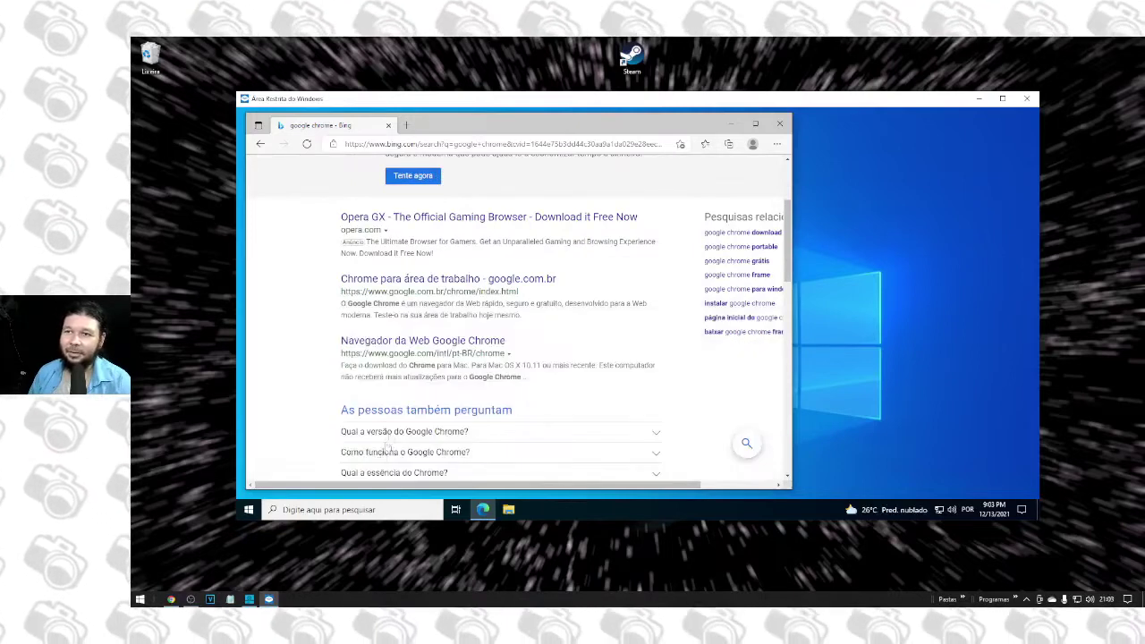
click(432, 281)
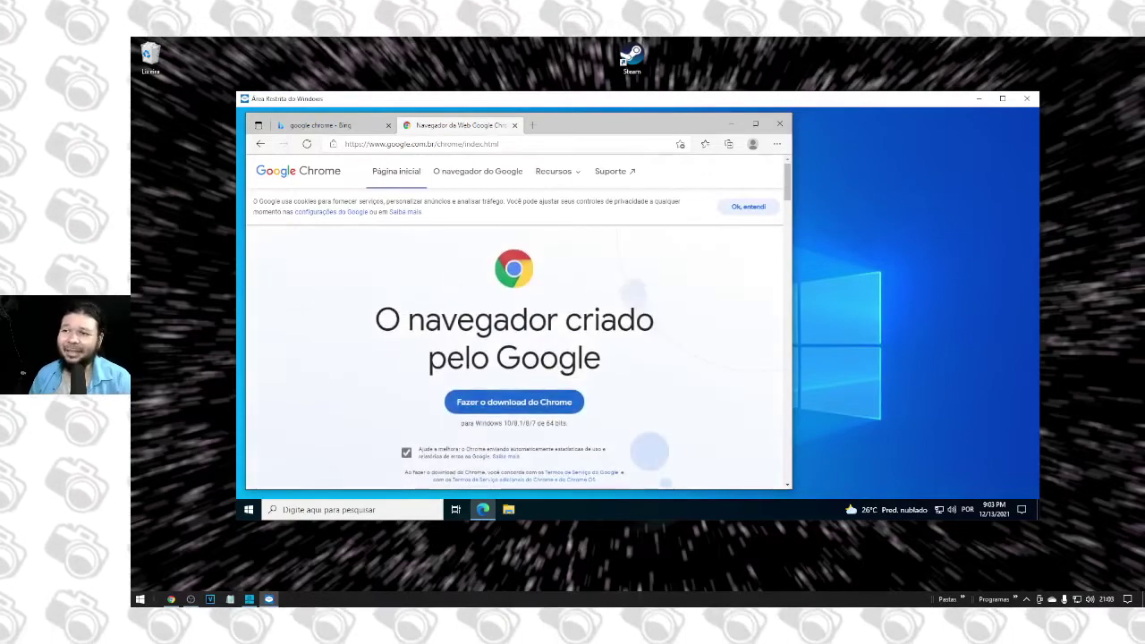
click(495, 404)
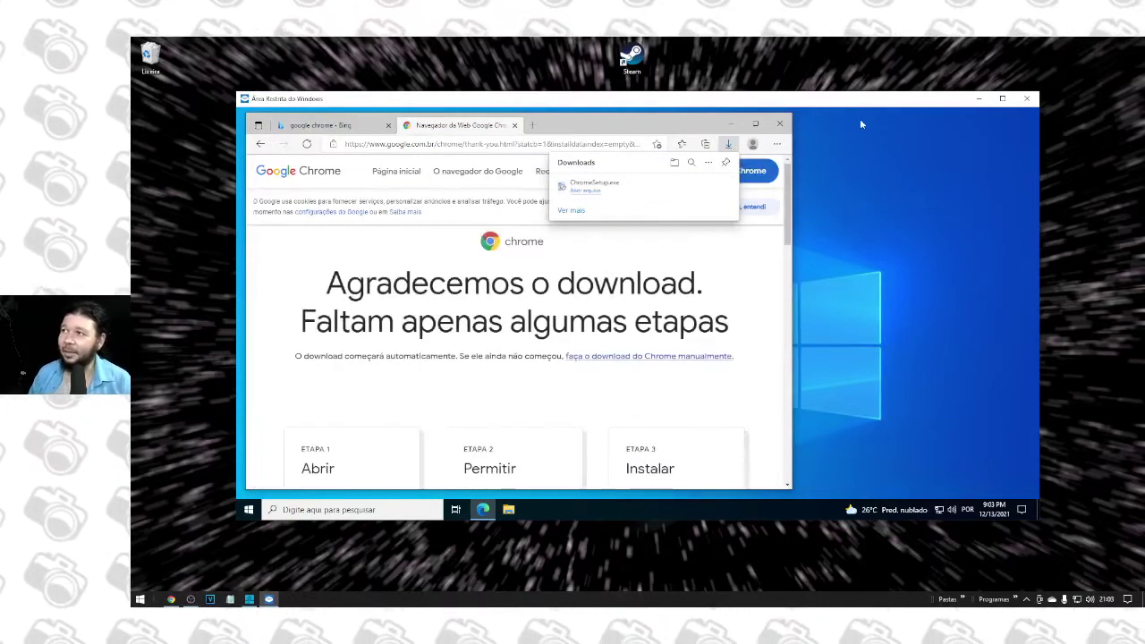
- Expand the sandbox to full screen and run the downloaded ChromeSetup.exe to install Chrome
click(1002, 98)
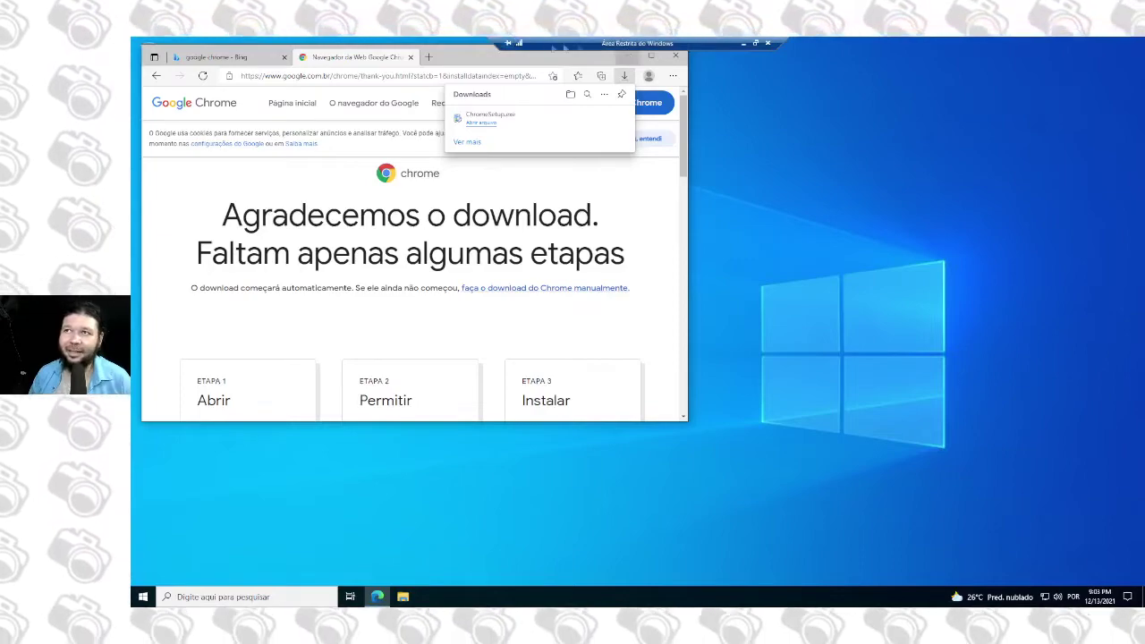
click(754, 44)
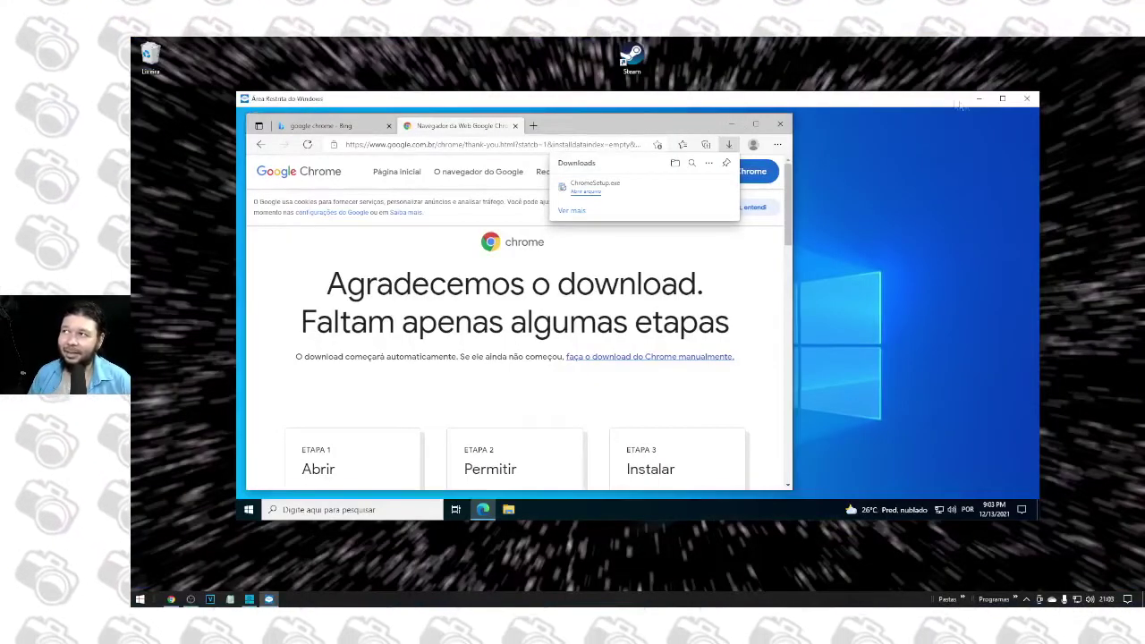
click(1002, 99)
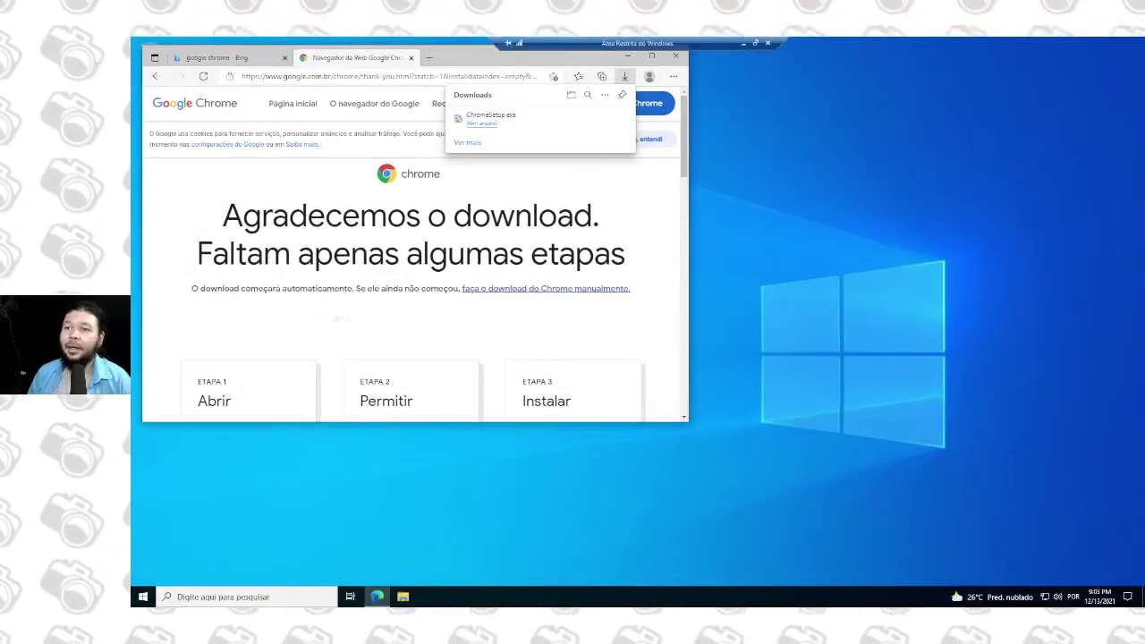
scroll(340, 319, down, 3)
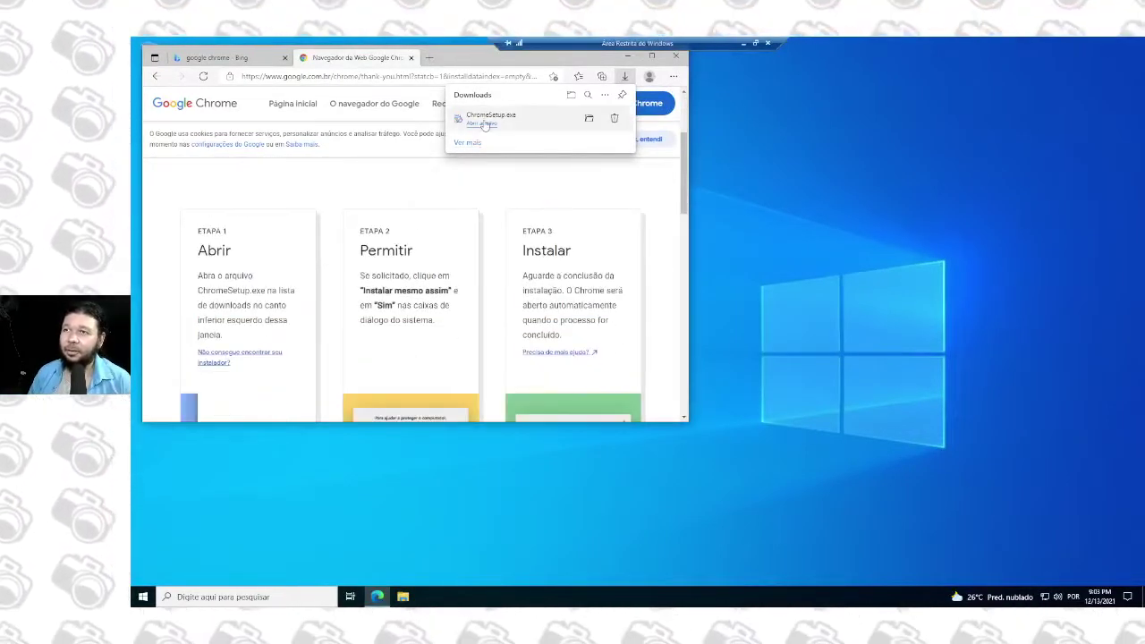
click(482, 124)
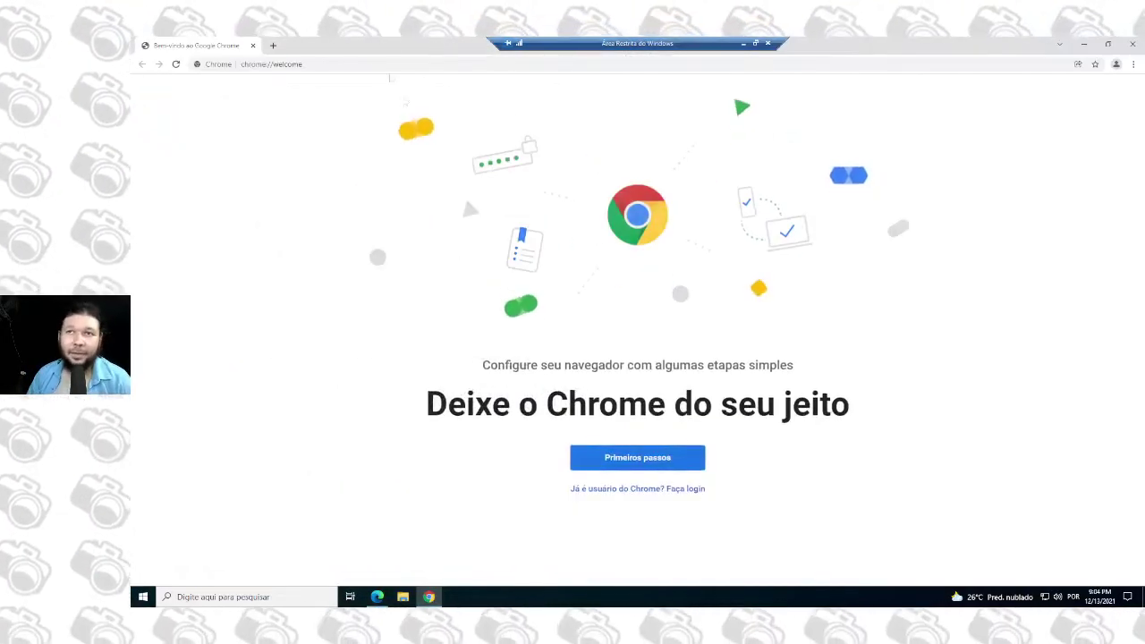
- Search the web for fence 4 in the sandbox's Chrome browser
click(391, 65)
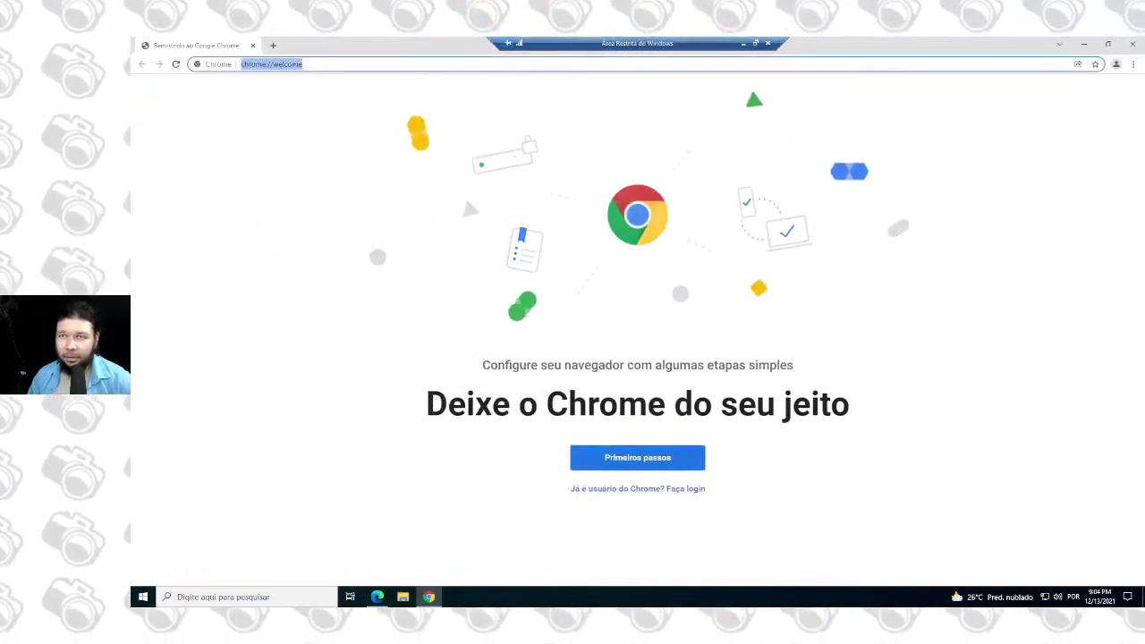
text(fence 4)
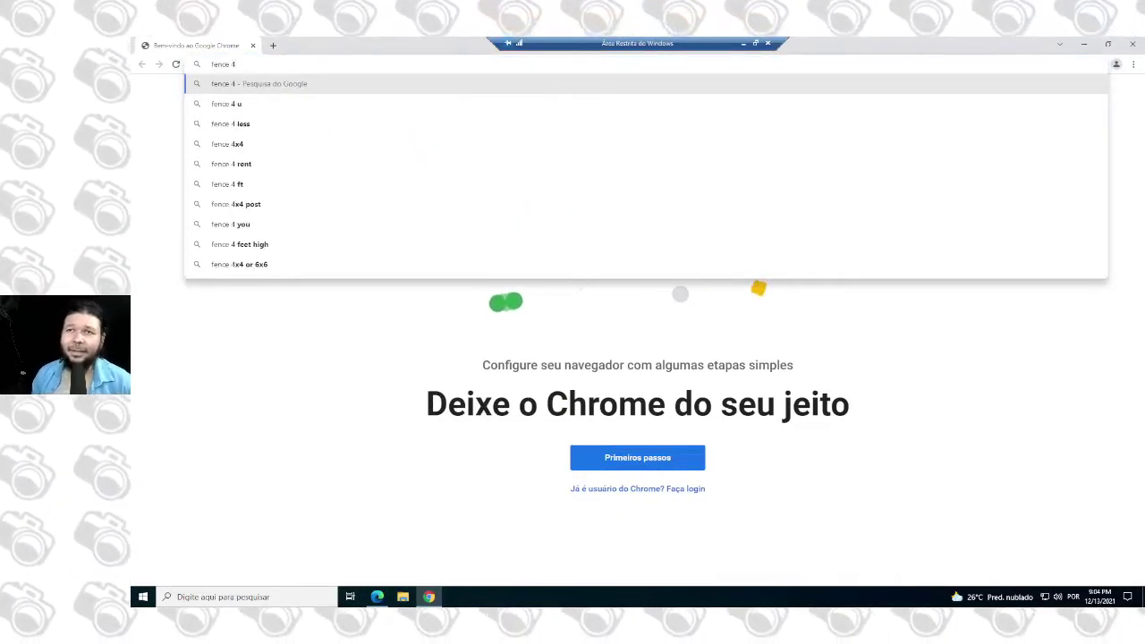
key(Return)
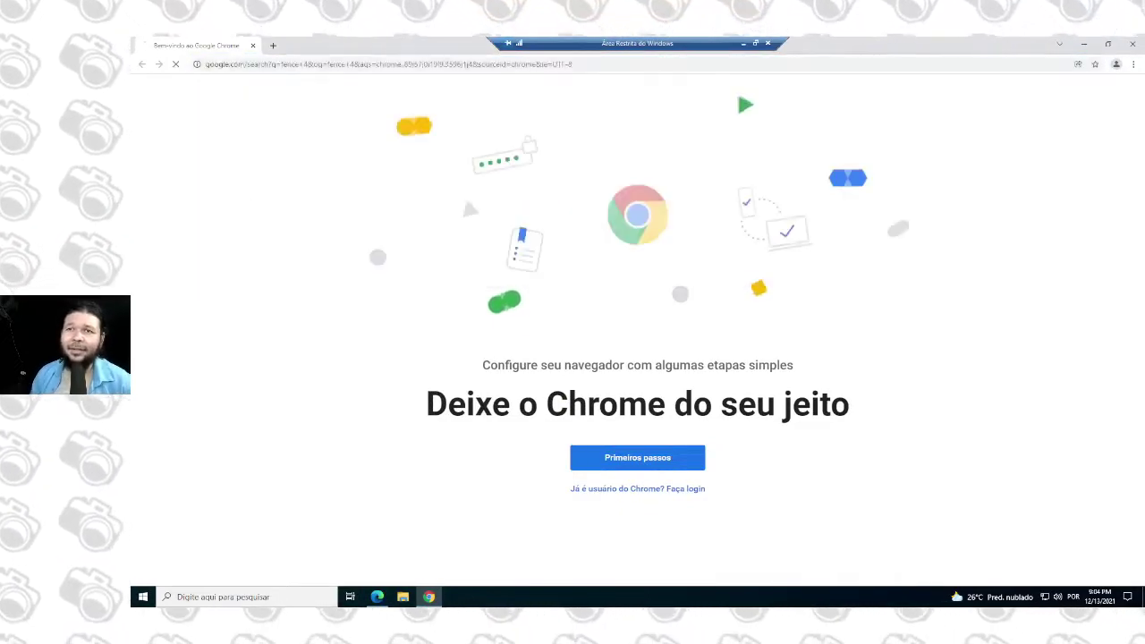
- Extend the Google search to fence 4 dock and look through the results
click(358, 99)
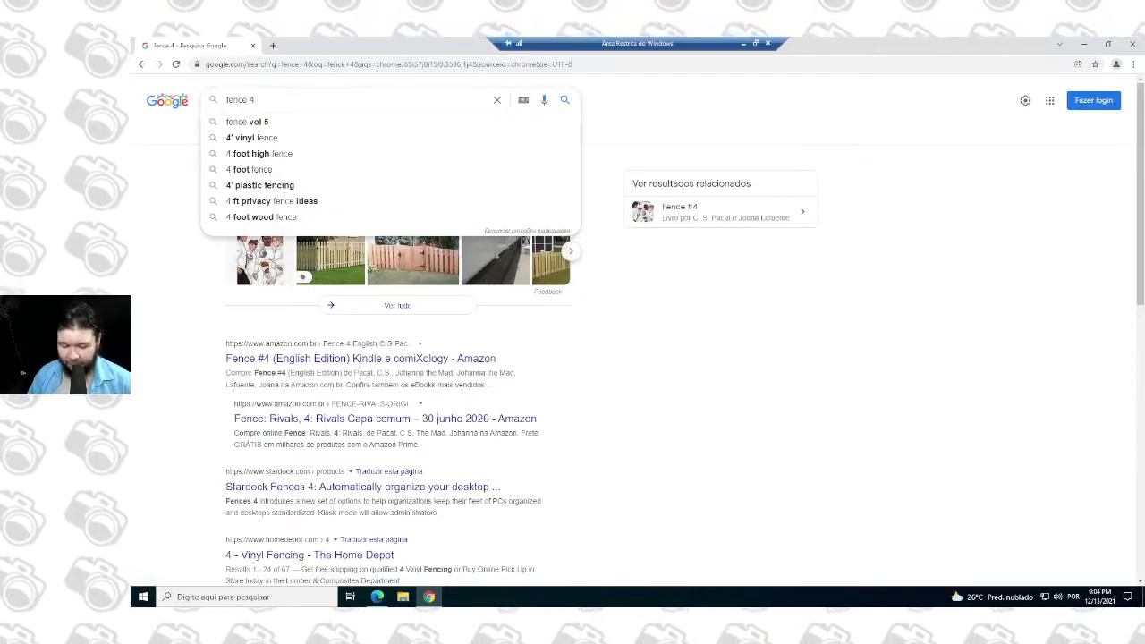
text(dod)
key(BackSpace)
text(ck)
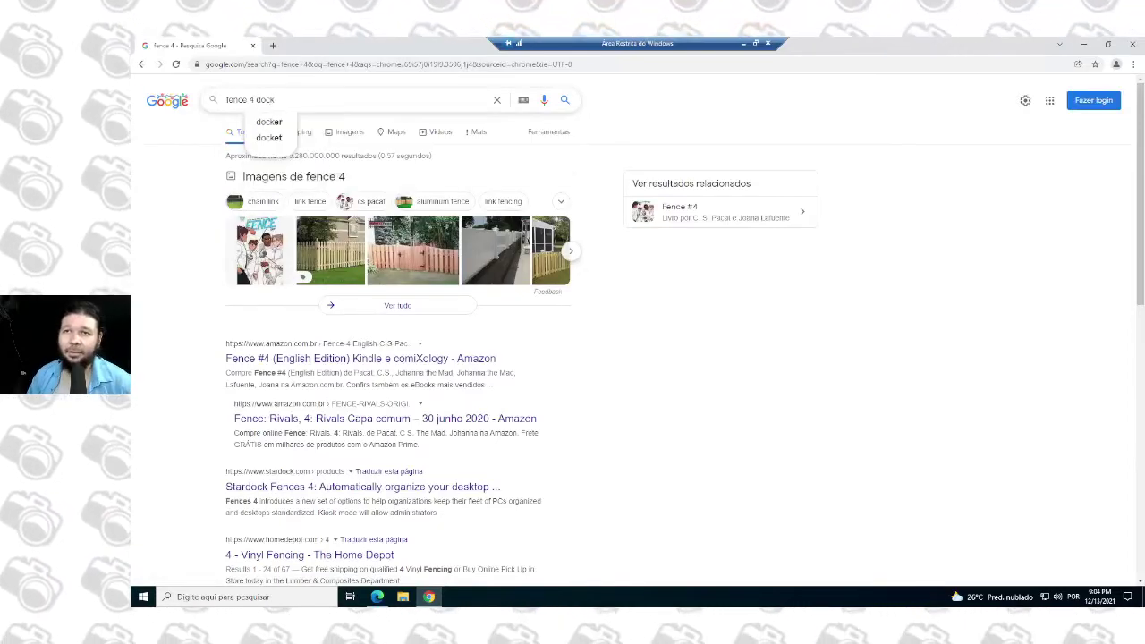
key(Return)
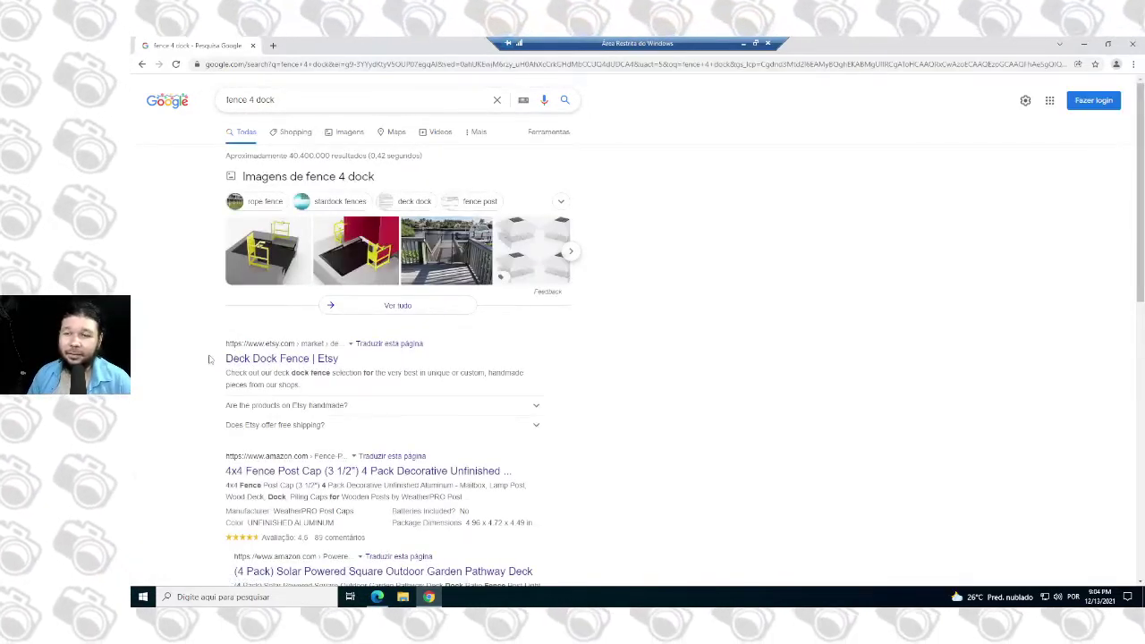
scroll(209, 359, down, 2)
scroll(210, 359, up, 2)
- Refine the Google search to fence 4 dock software and open the Stardock Fences product page
click(358, 99)
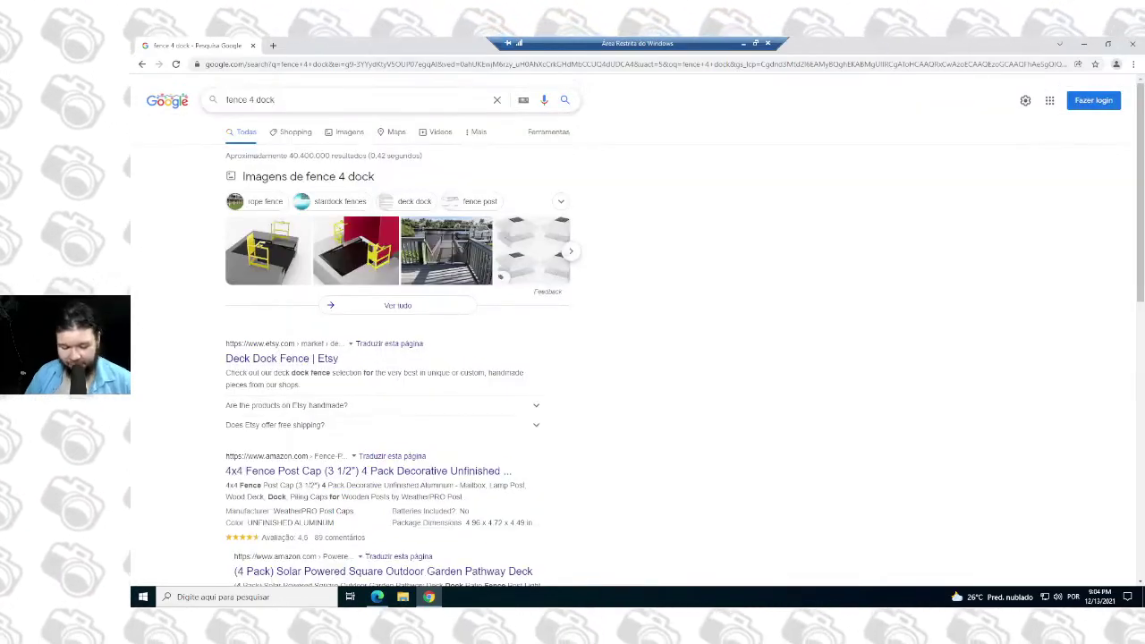
text(sol)
text(e)
key(Return)
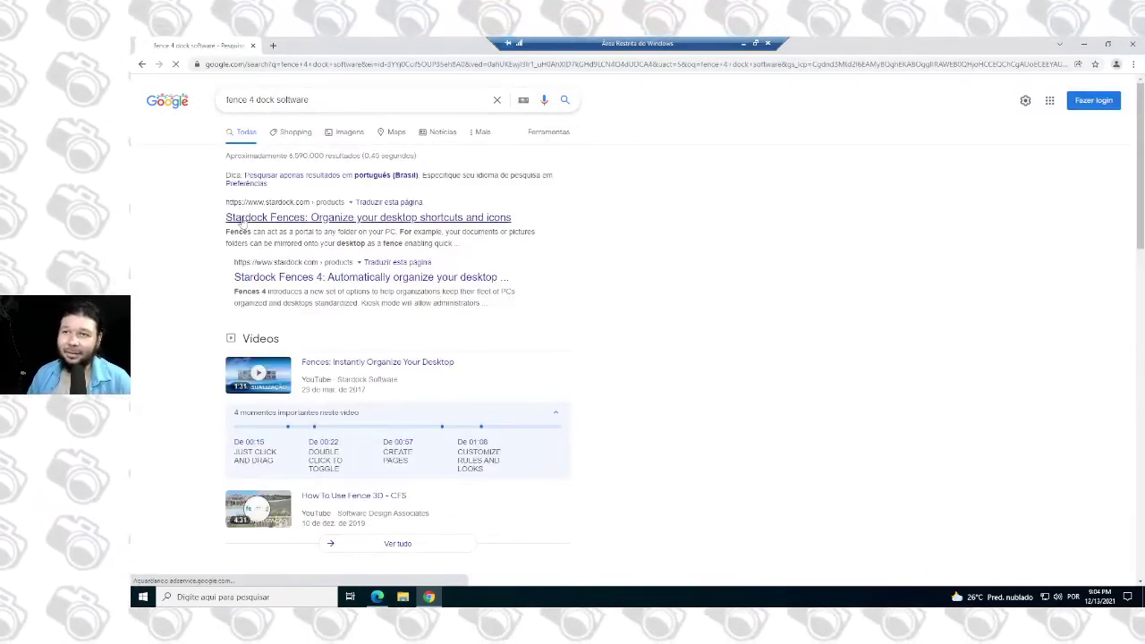
click(242, 220)
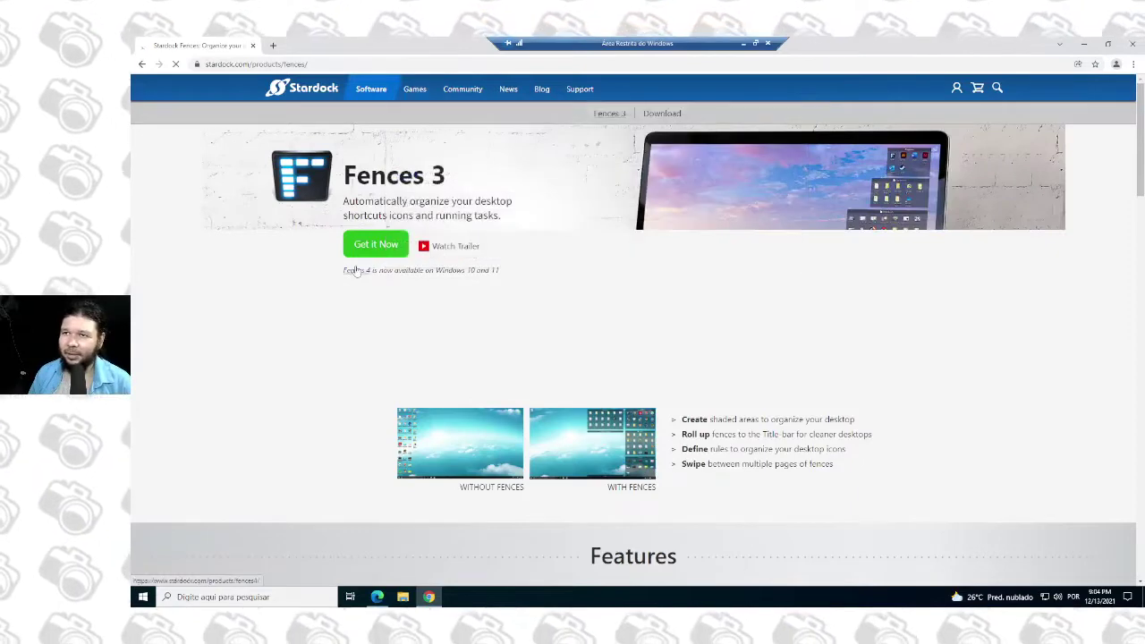
mouse_move(681, 116)
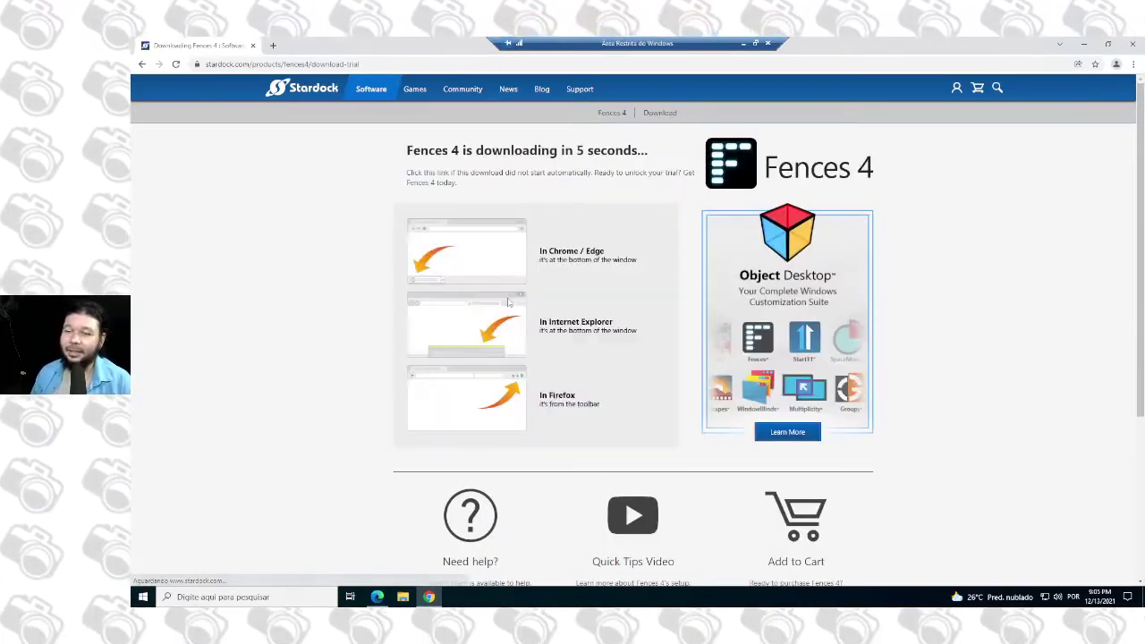
- Install Fences 4 in its default folder, accepting the license agreement and closing the open browser and File Explorer windows
scroll(465, 324, down, 8)
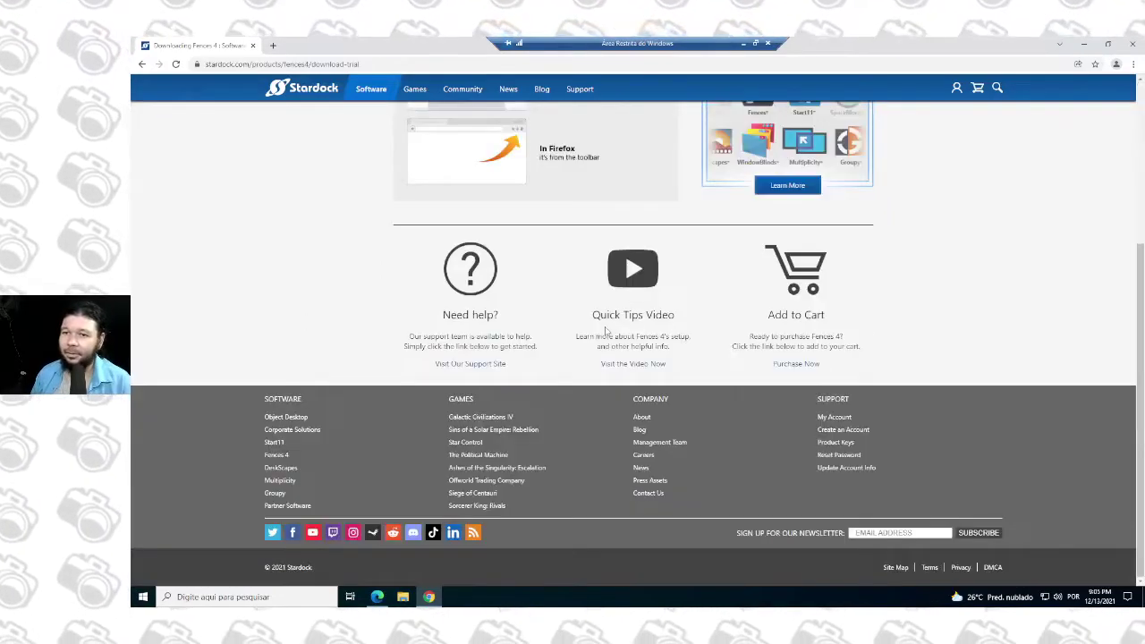
scroll(607, 331, up, 8)
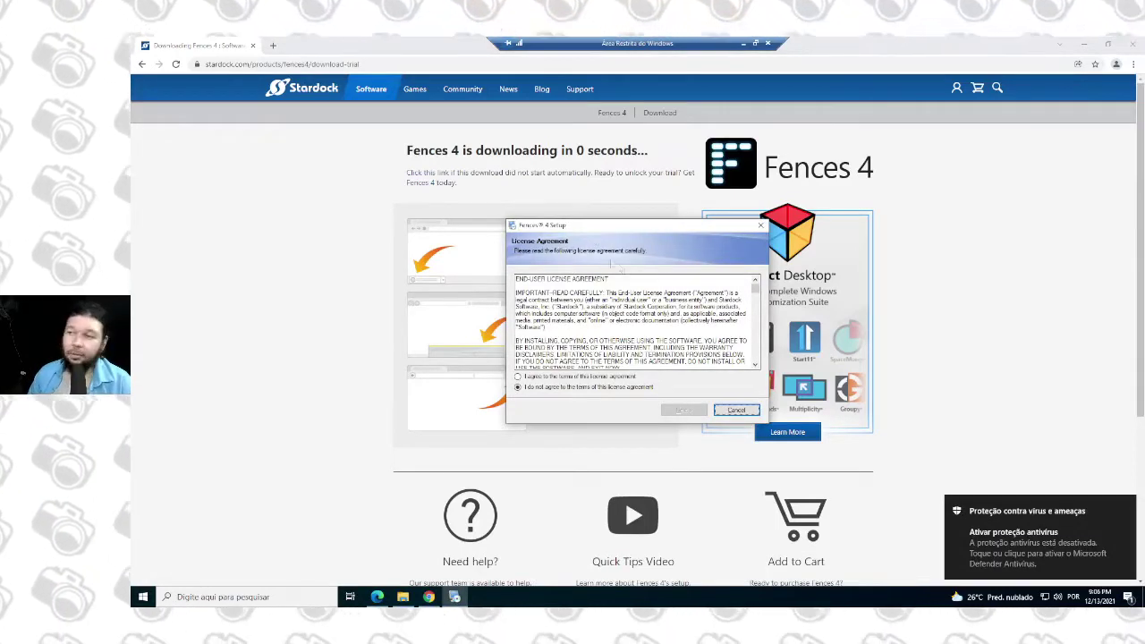
click(537, 377)
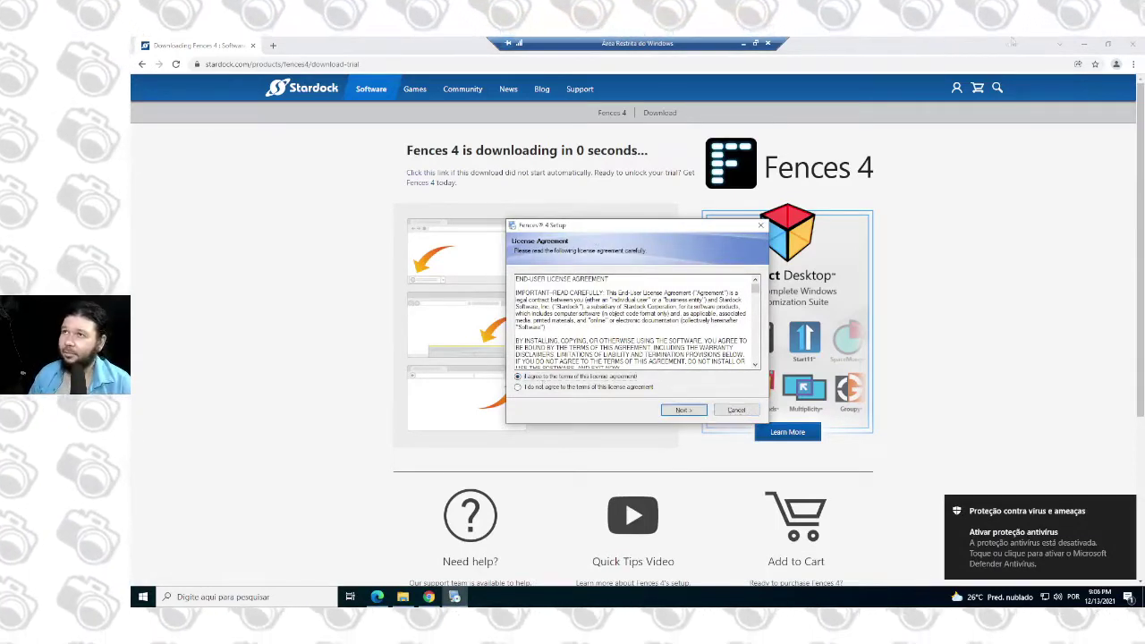
click(1134, 44)
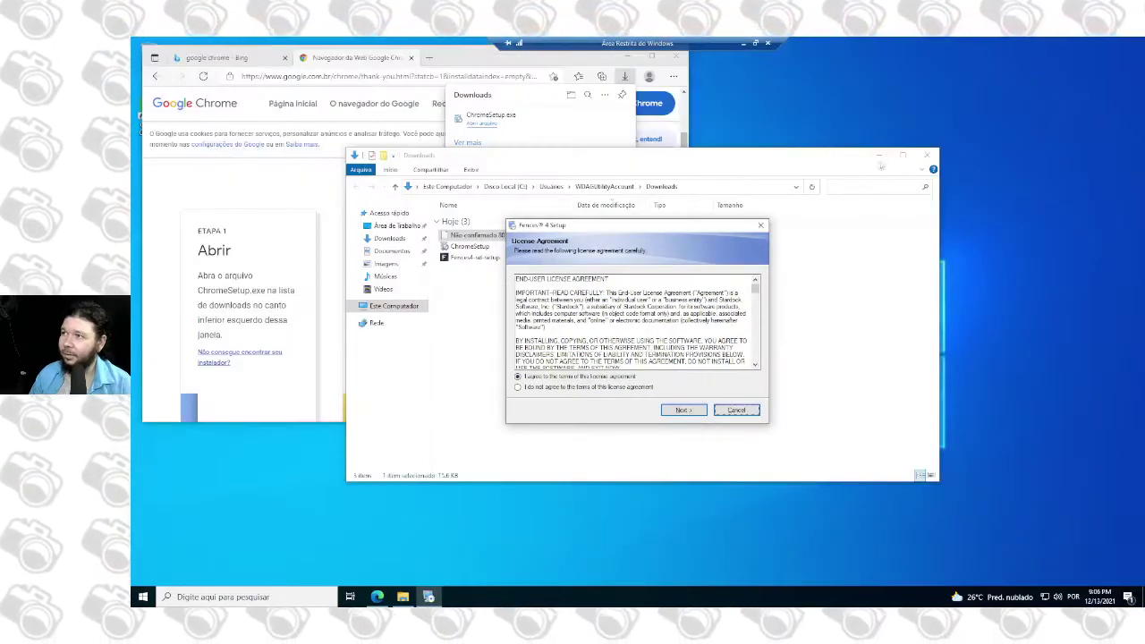
click(927, 156)
click(678, 58)
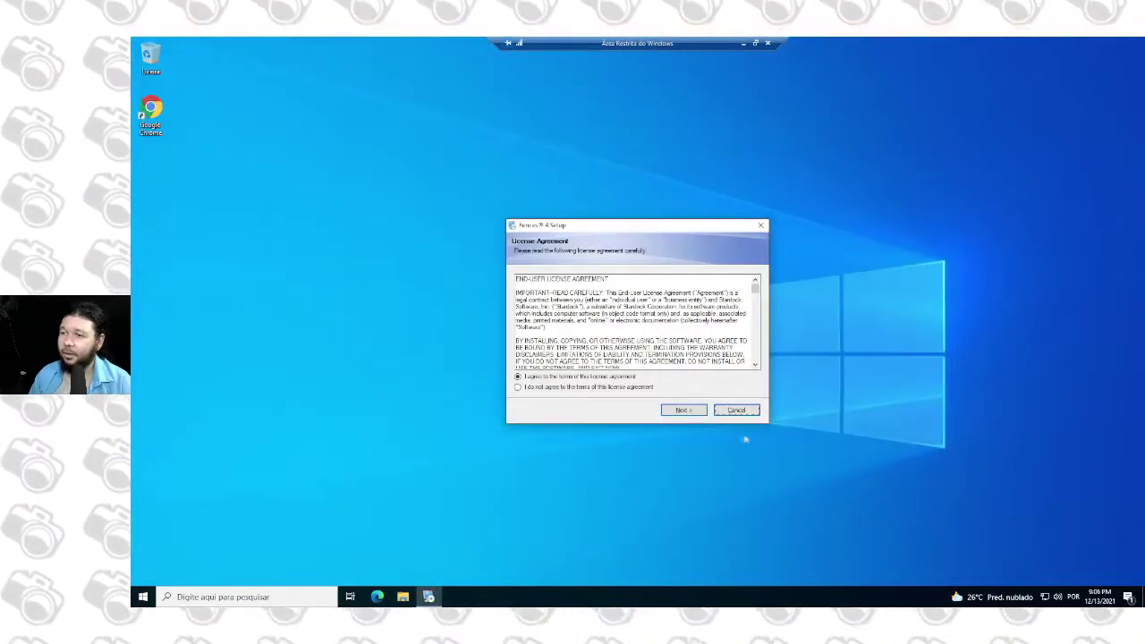
click(682, 410)
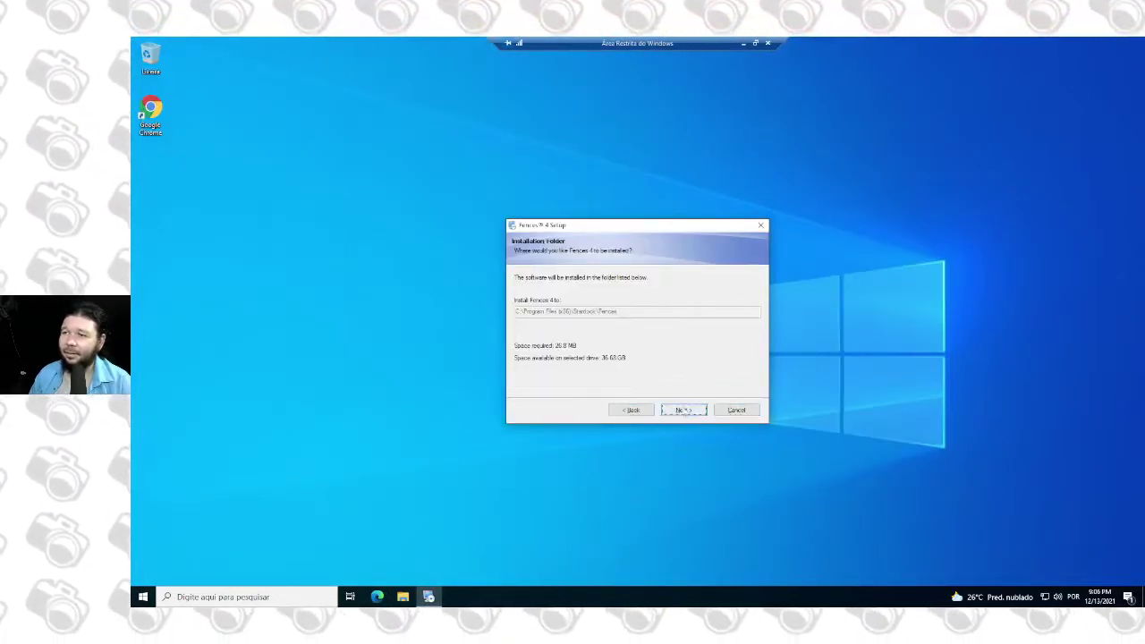
click(682, 410)
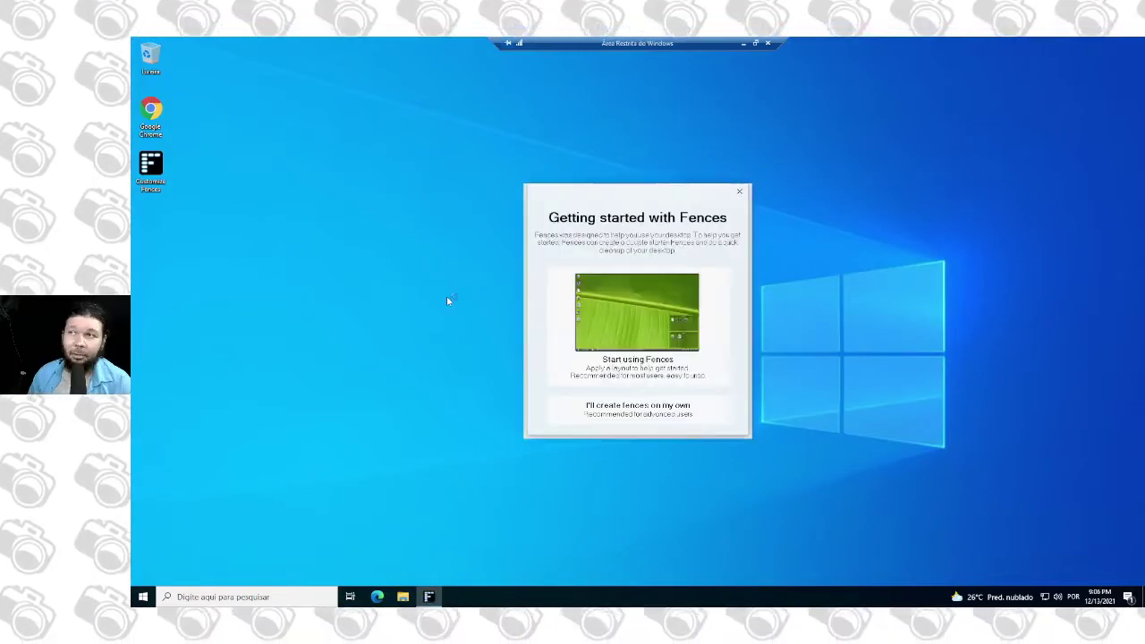
- Take the sandbox out of full screen, reposition its window on the host desktop, and return it to full screen
click(756, 43)
drag(646, 110, 629, 128)
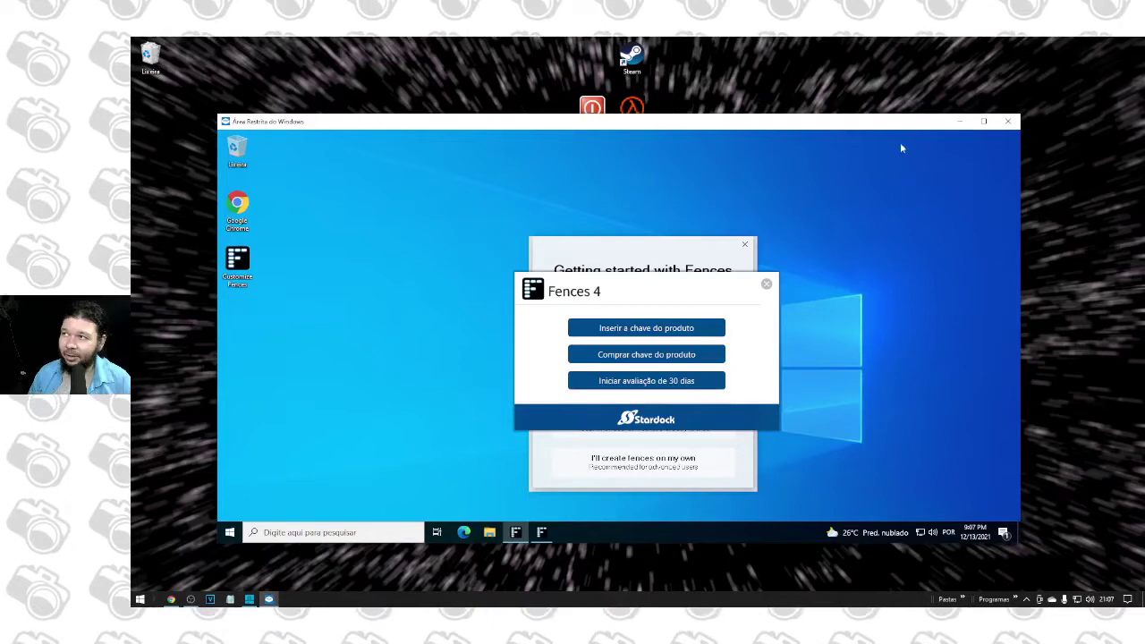
key(ctrl+alt+Break)
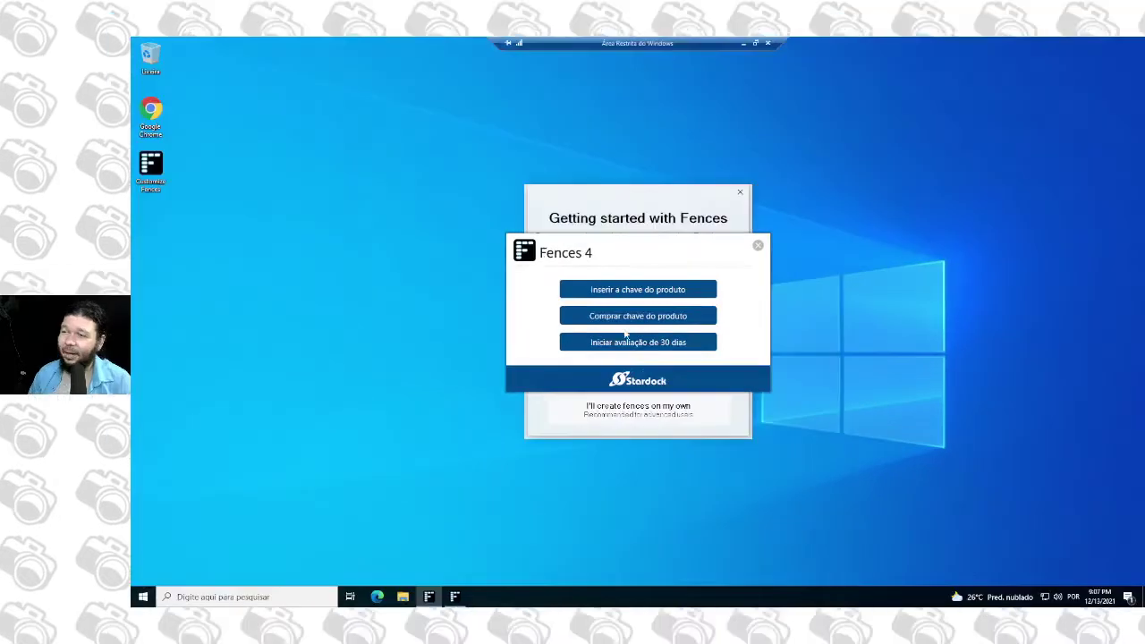
- Start the 30-day Fences 4 trial with an e-mail address and dismiss the Getting started with Fences window
click(626, 336)
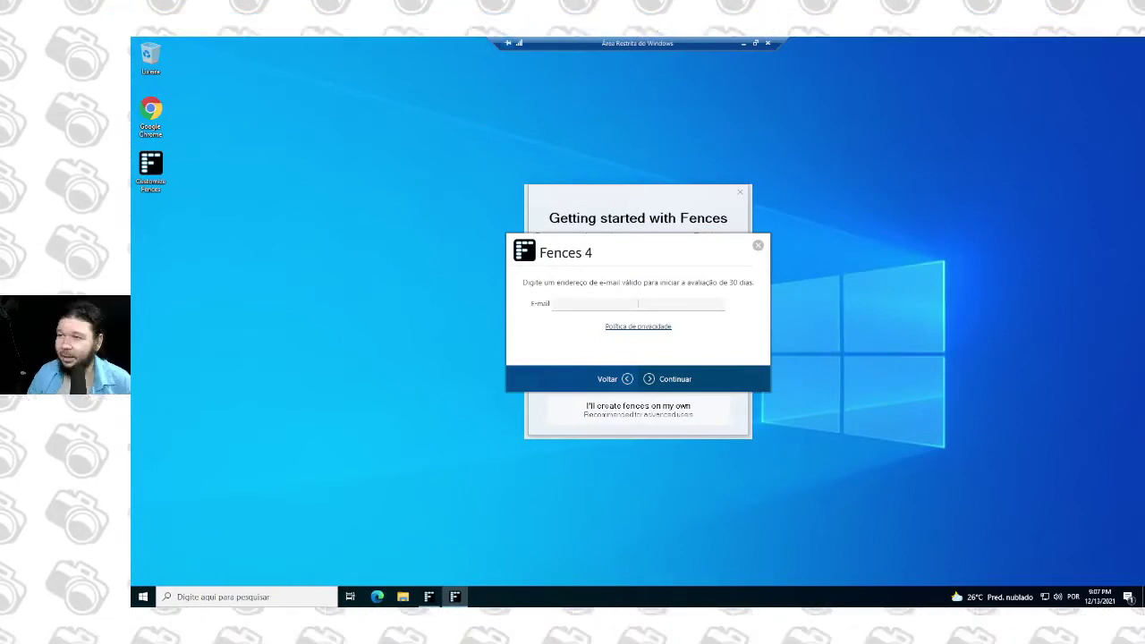
key(Return)
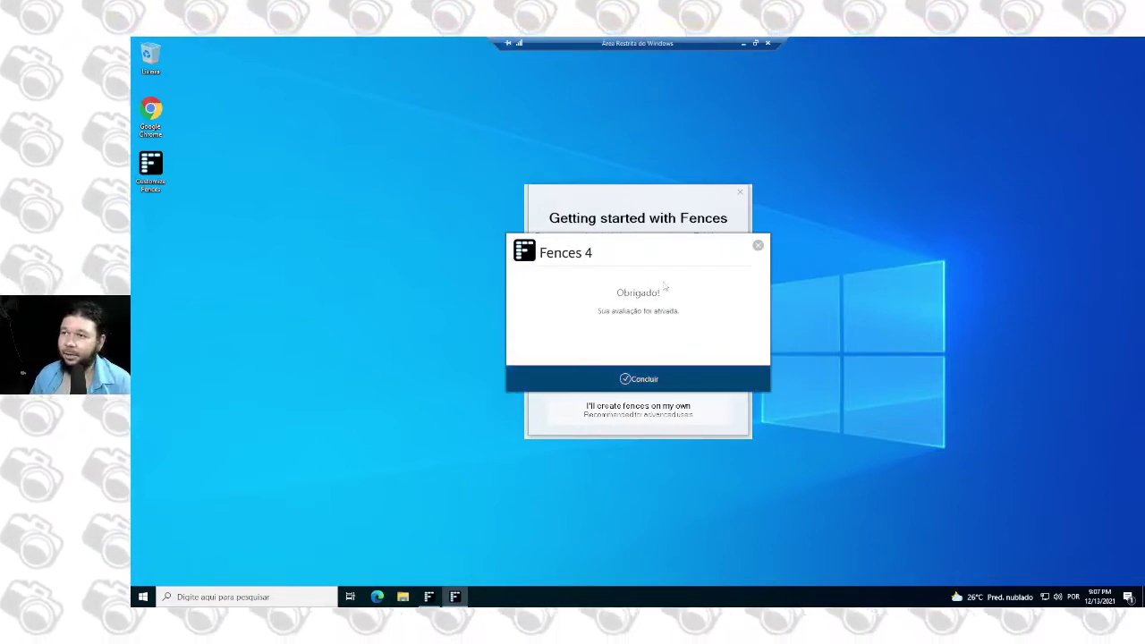
click(634, 382)
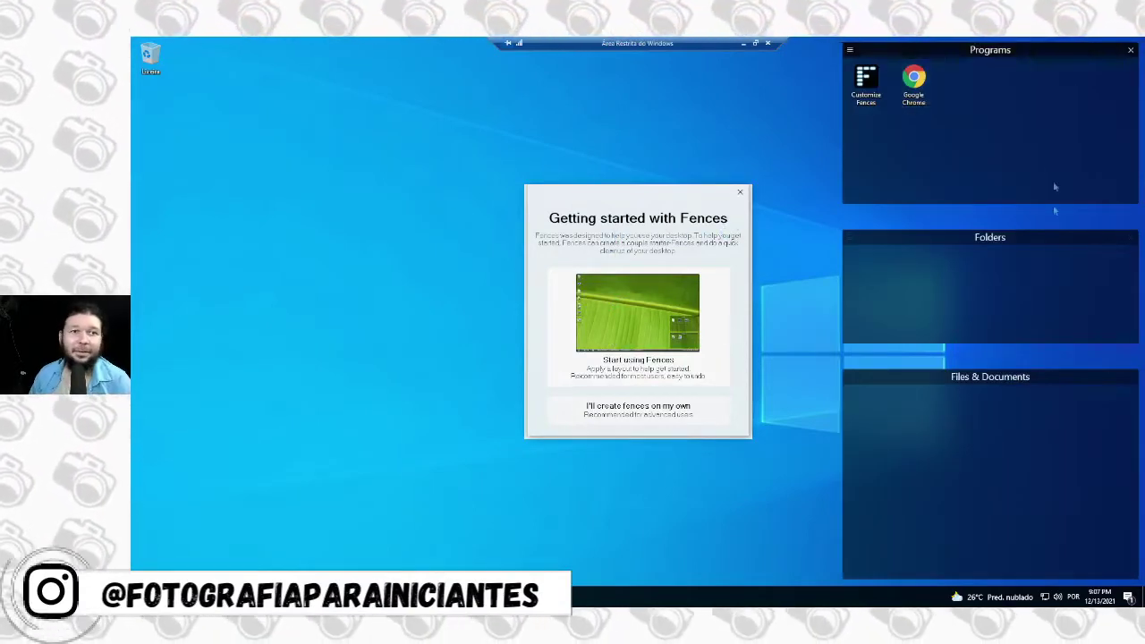
click(741, 191)
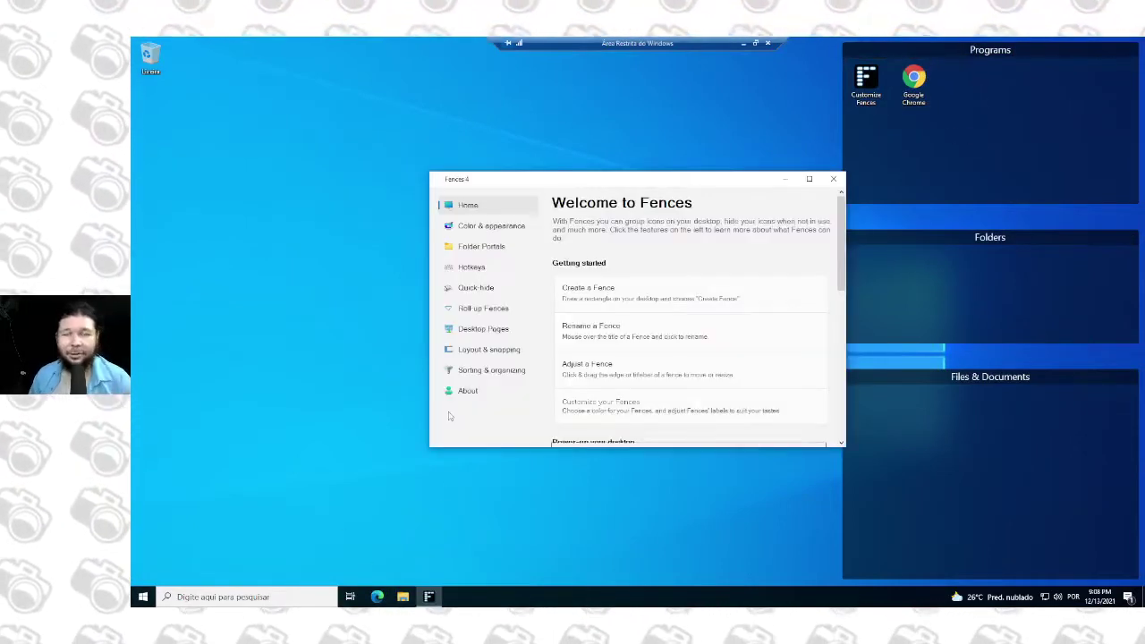
- Look through the Color & appearance settings of Fences 4, including the additional tweaks, and minimize the settings window
click(481, 231)
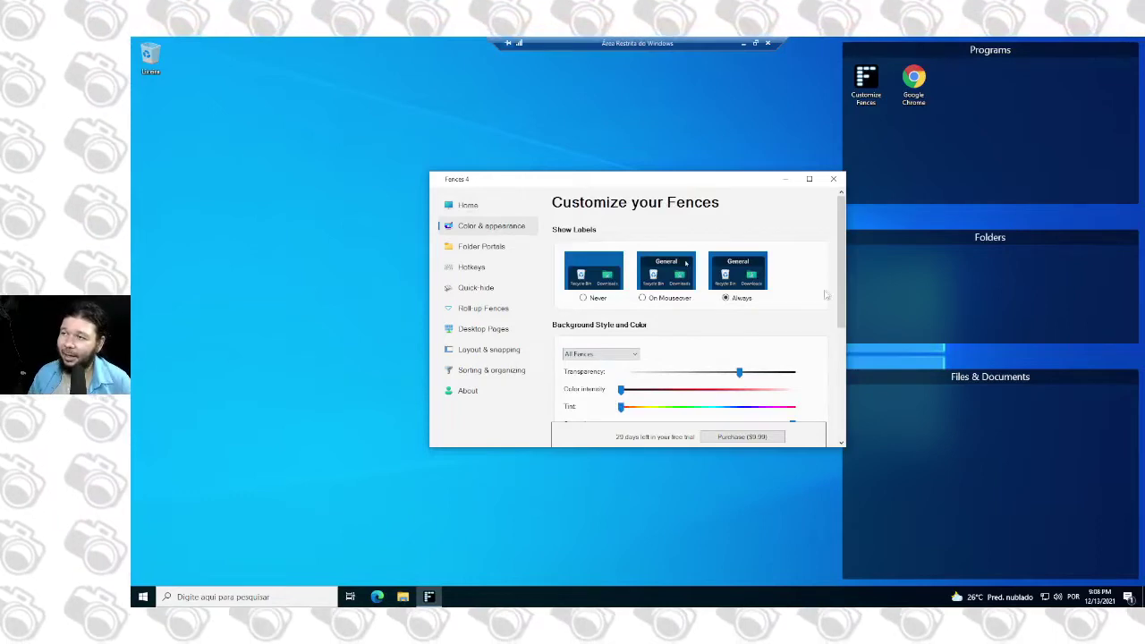
drag(842, 299, 808, 409)
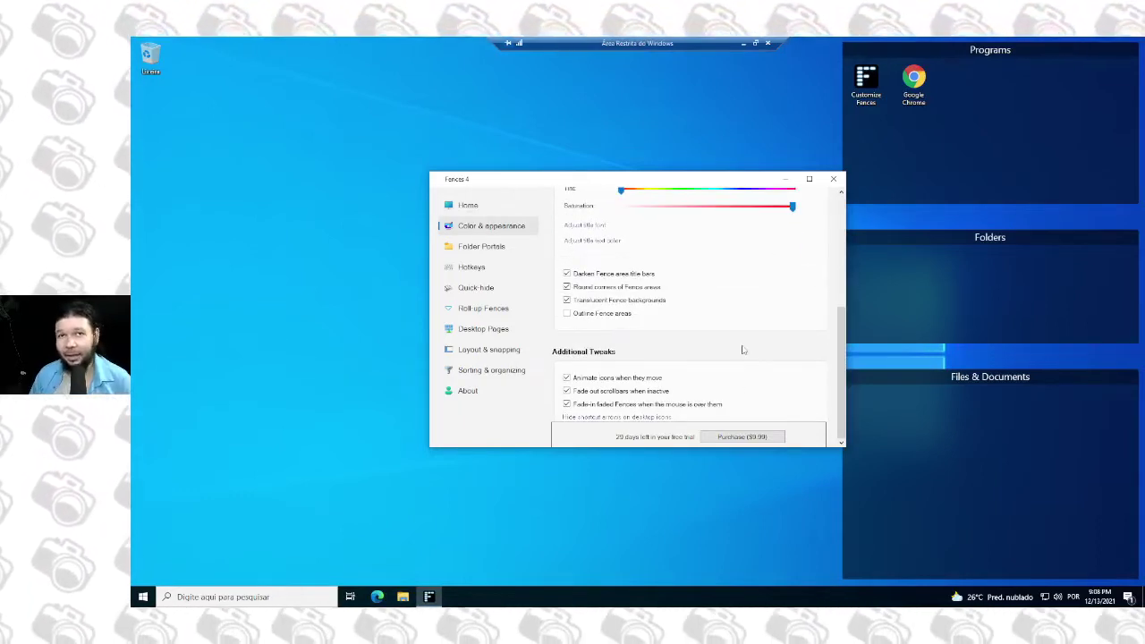
click(785, 179)
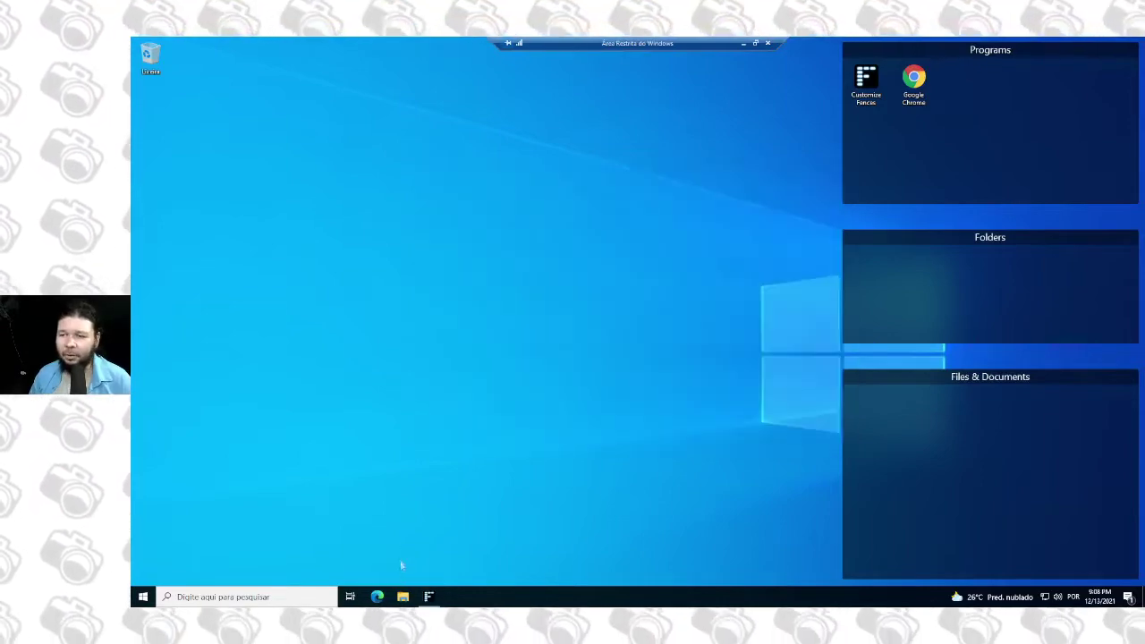
- Create a Downloads fence on the desktop from the Downloads folder in File Explorer, and close File Explorer
key(super+e)
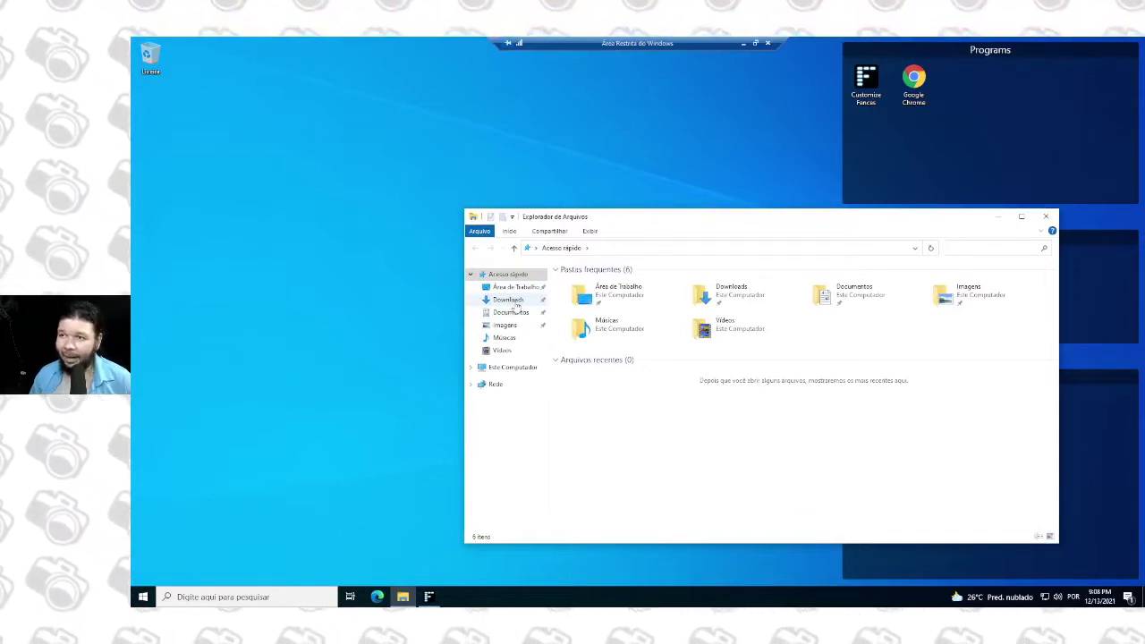
drag(518, 307, 281, 140)
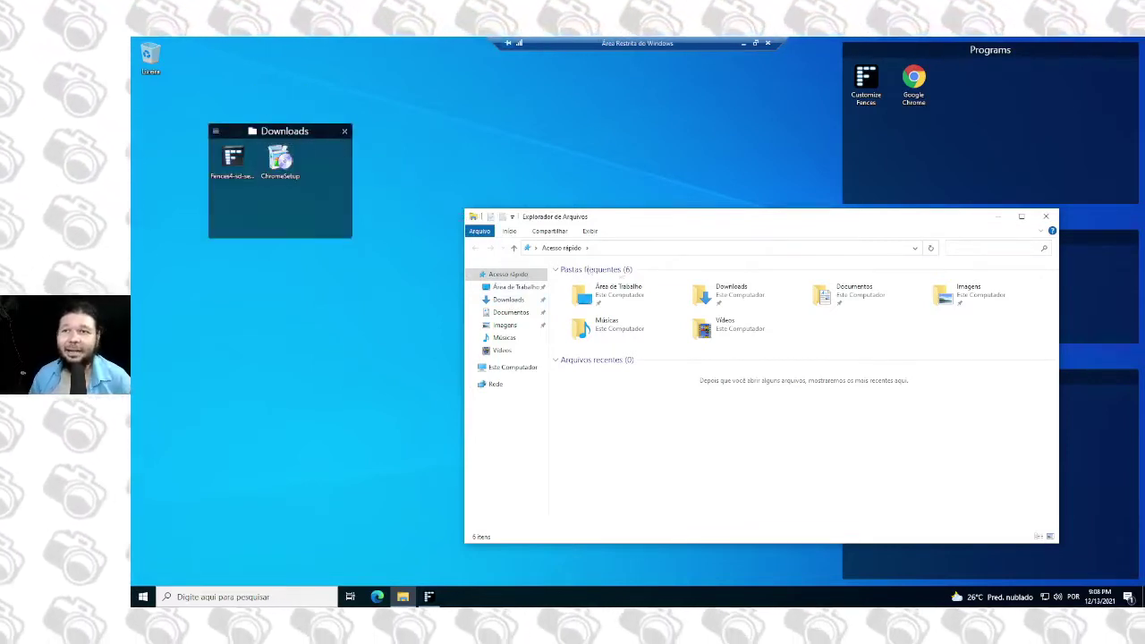
click(1046, 216)
- Enlarge the Downloads fence in the desktop's upper-left corner and set its view to extra large icons
drag(317, 132, 256, 57)
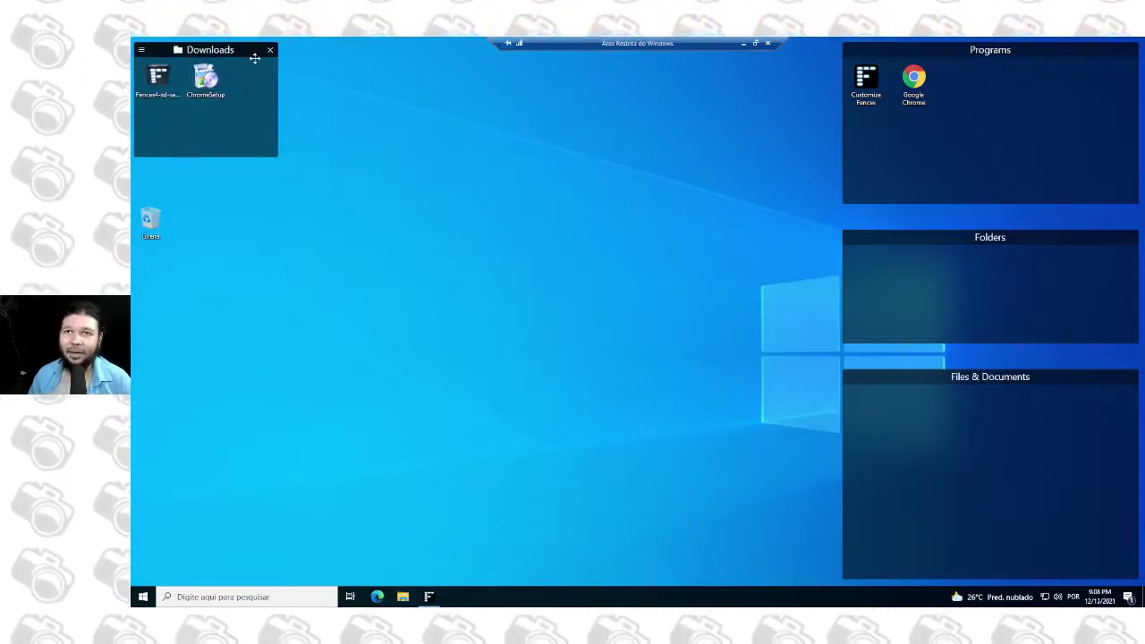
drag(279, 156, 374, 221)
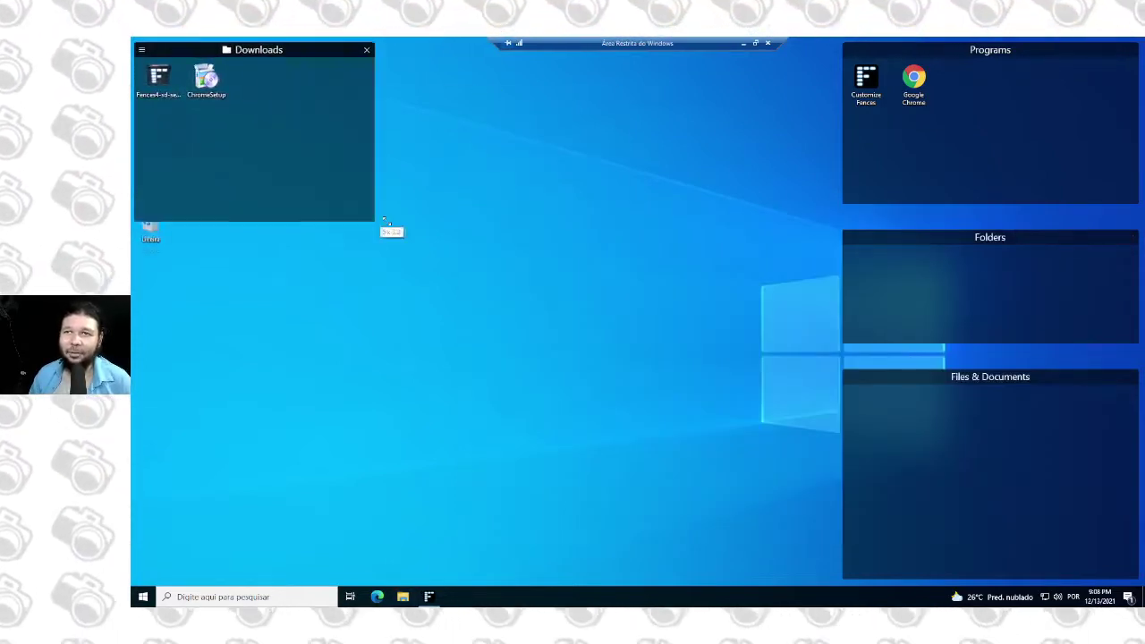
click(140, 52)
mouse_move(165, 97)
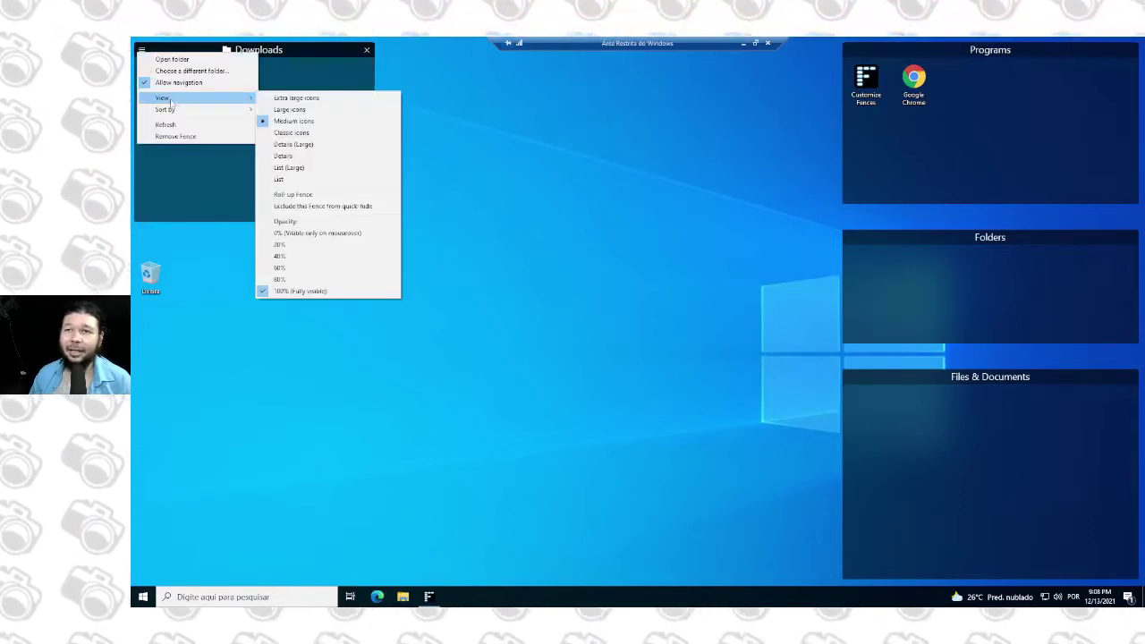
click(311, 97)
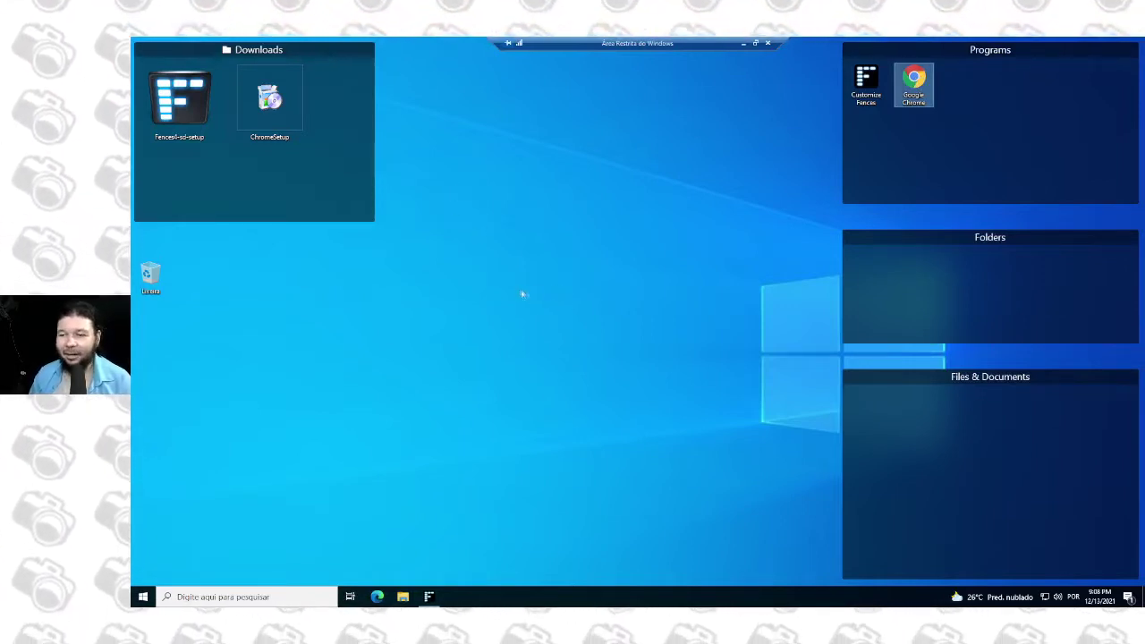
- Open Chrome from the Programs fence and search the web for sakasa mouse
double_click(915, 81)
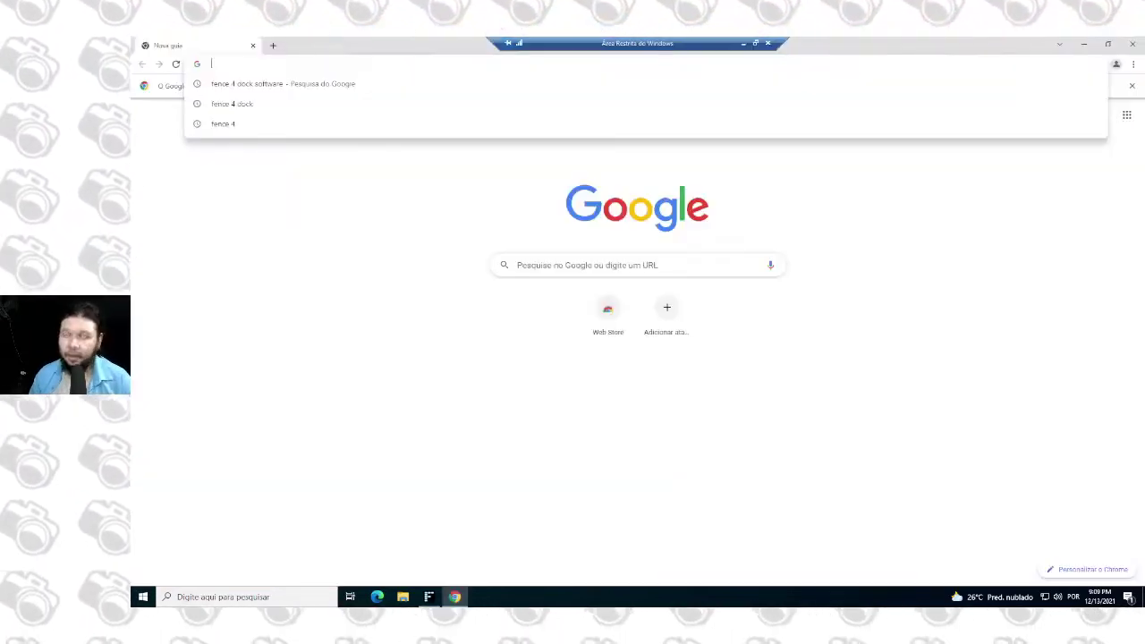
text(sakasa mous)
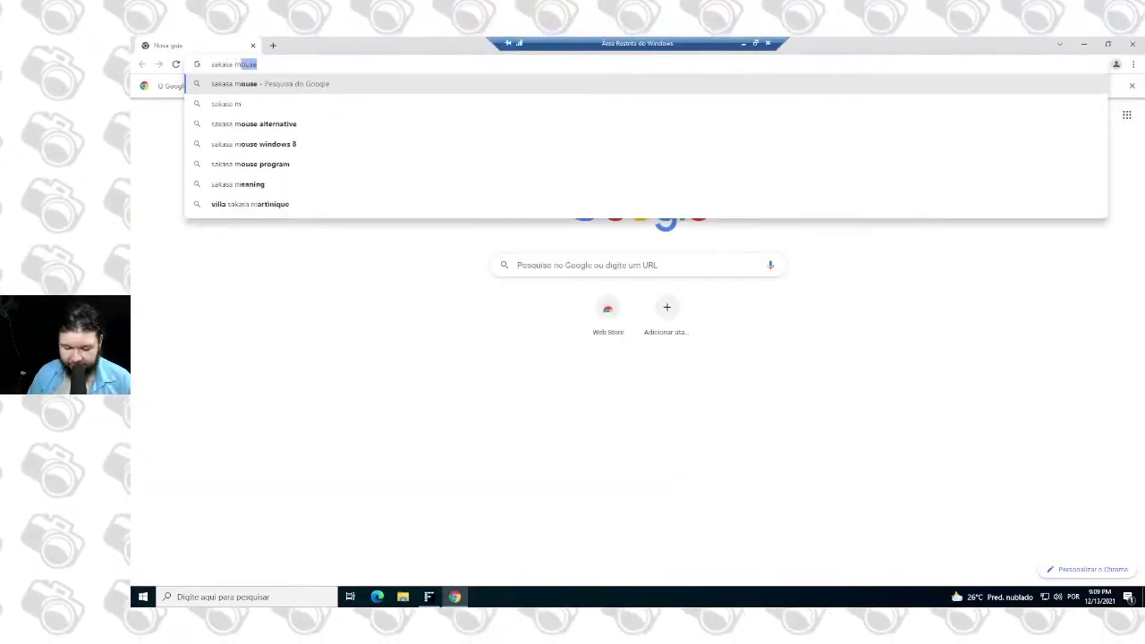
text(e)
key(Return)
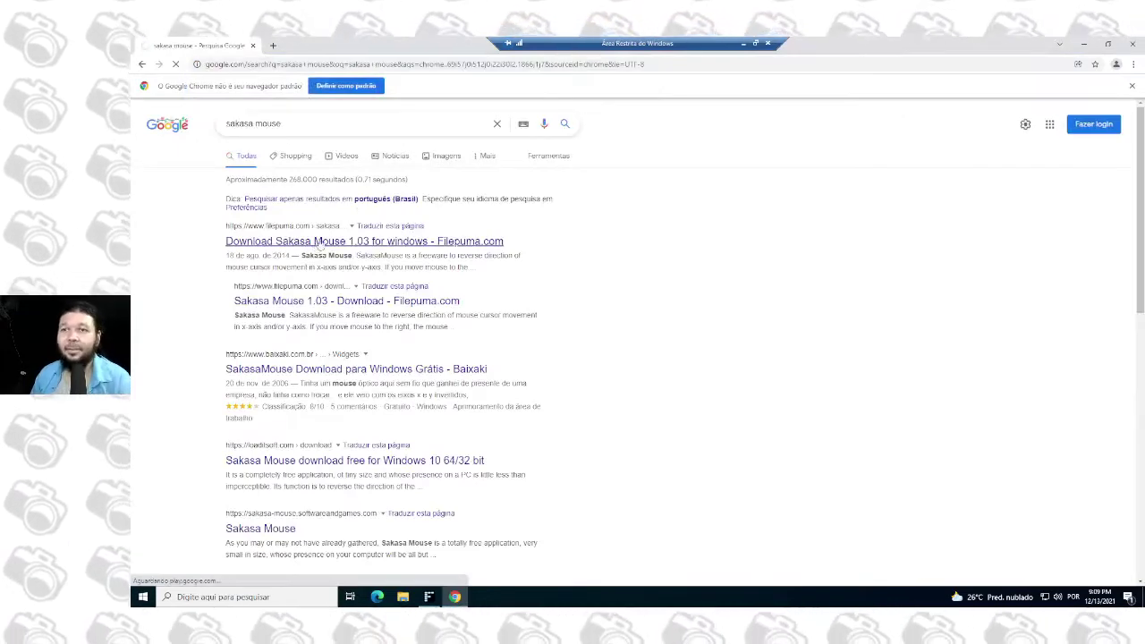
- Try to download Sakasa Mouse 1.03 from Filepuma, dismissing the ad and cookie notice, and go back to the search results
click(317, 242)
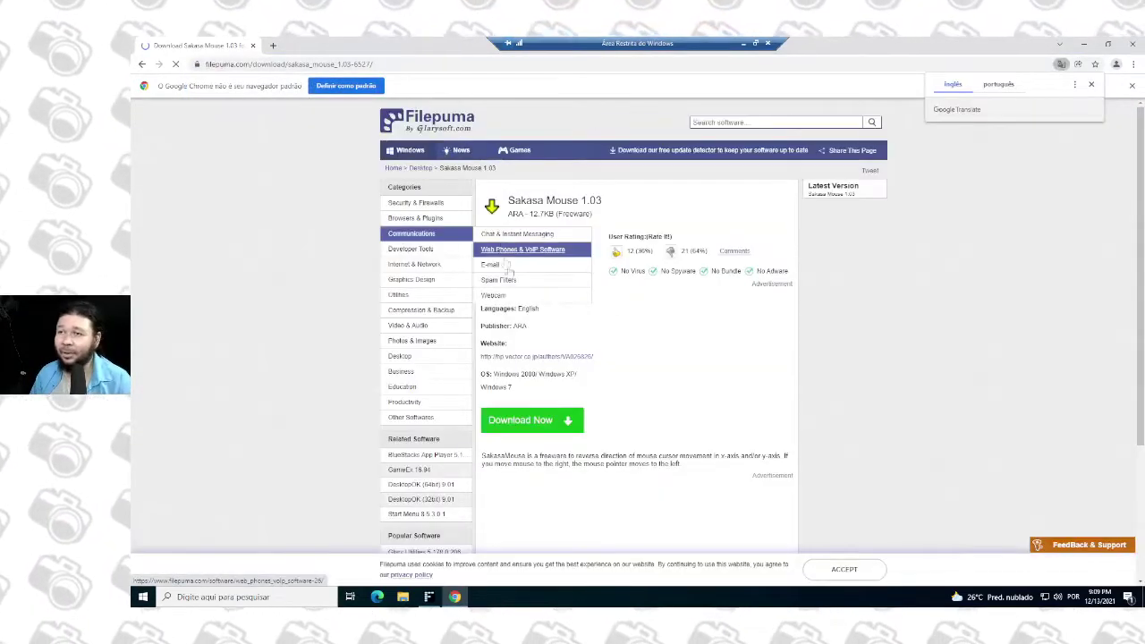
click(528, 427)
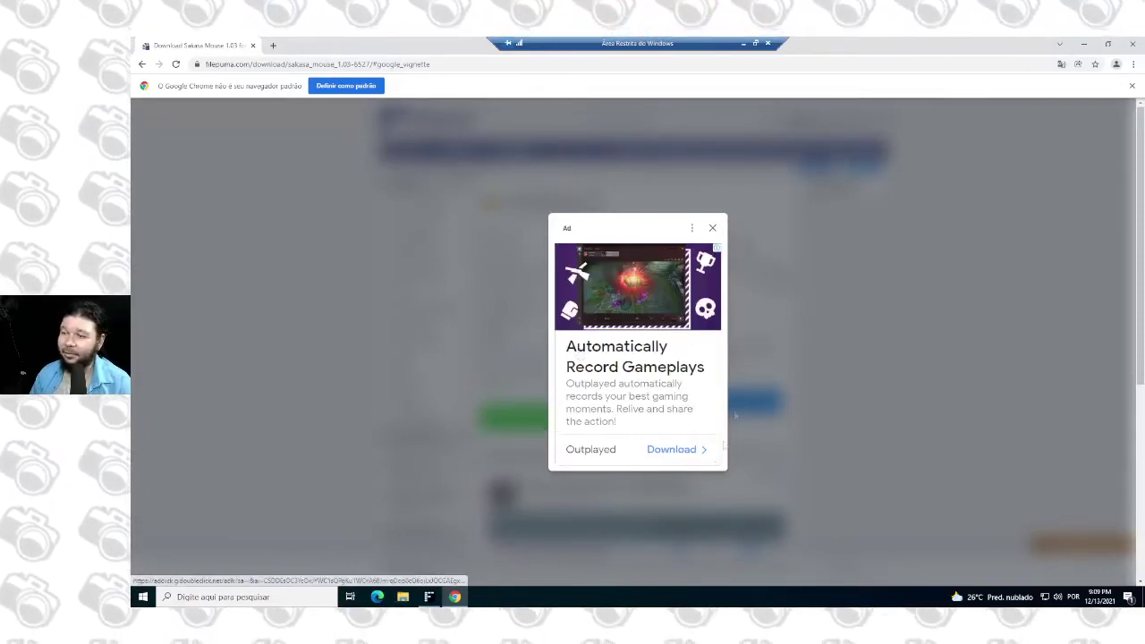
click(713, 227)
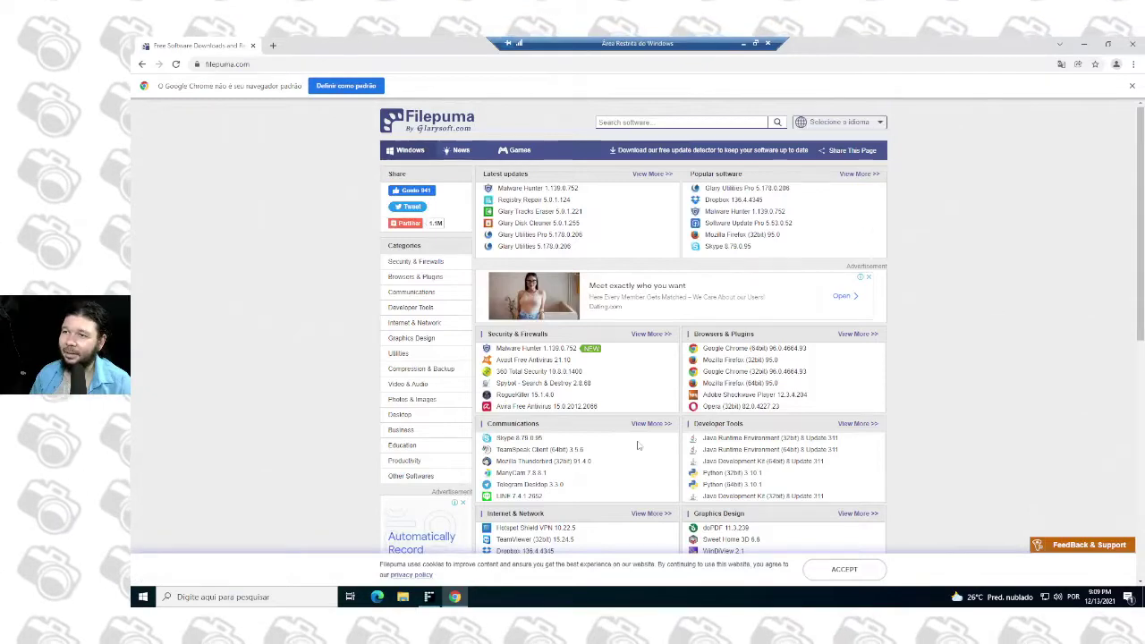
scroll(626, 349, down, 2)
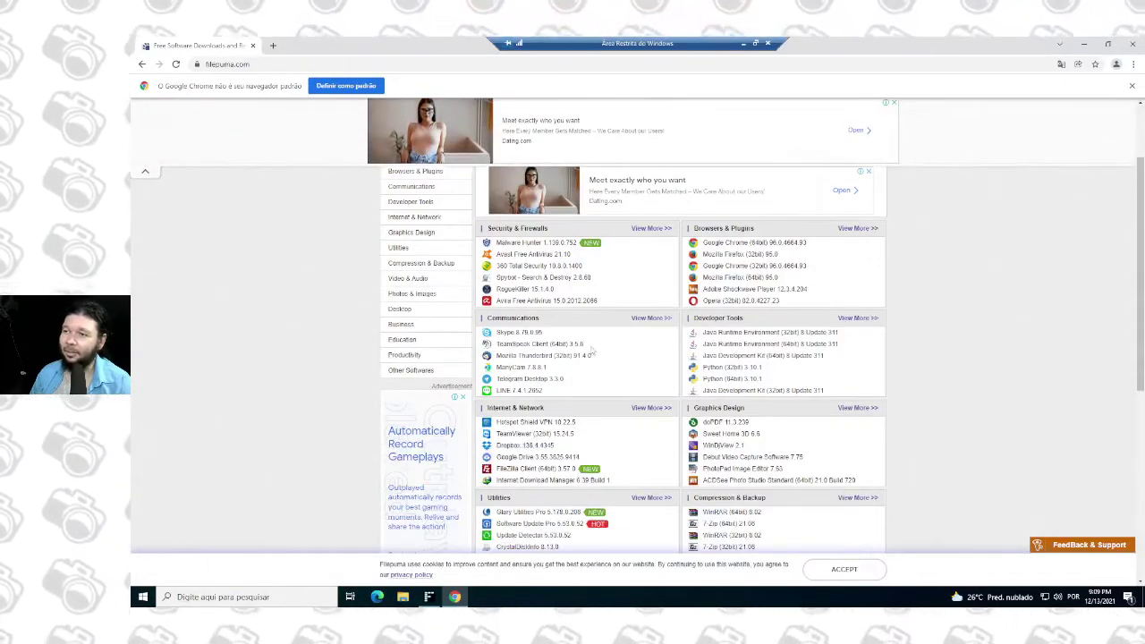
scroll(620, 357, up, 3)
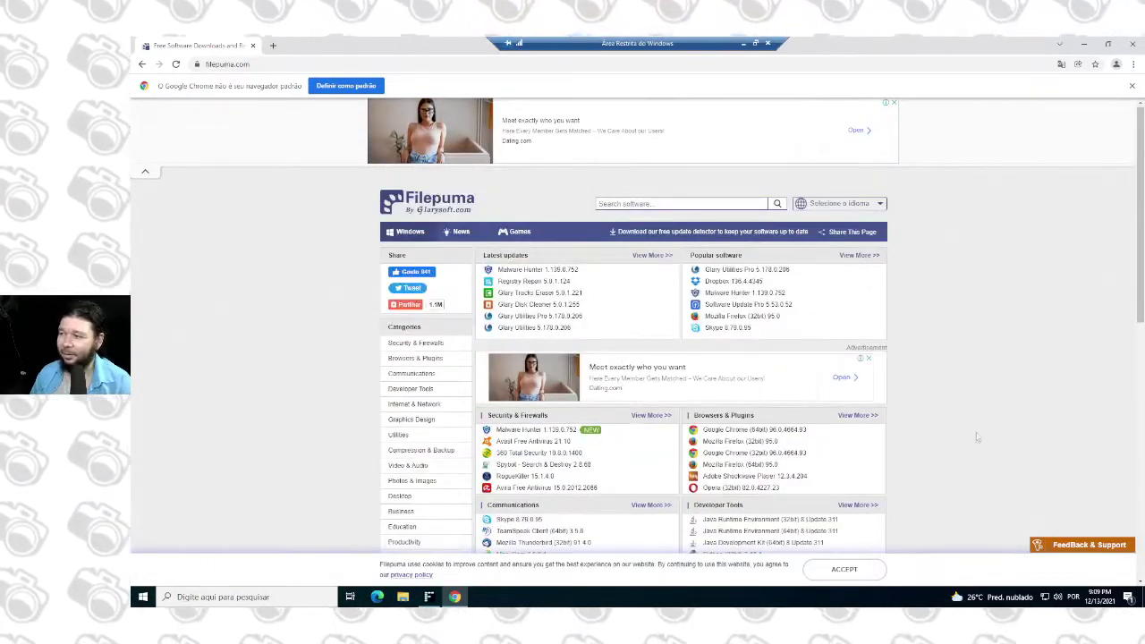
click(844, 570)
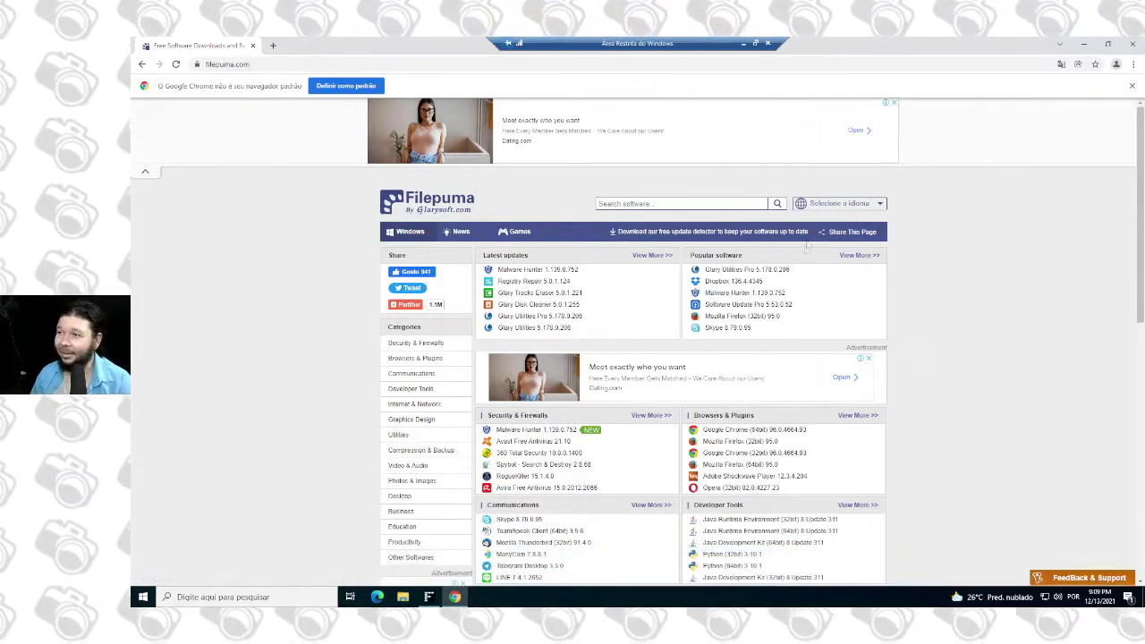
click(670, 237)
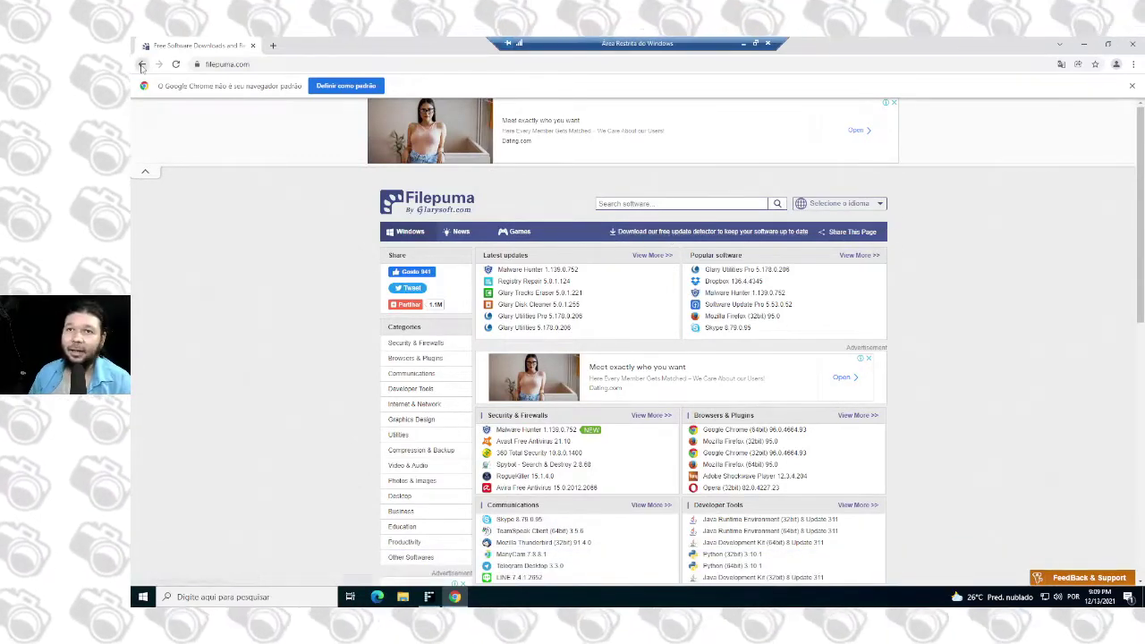
click(142, 65)
click(141, 65)
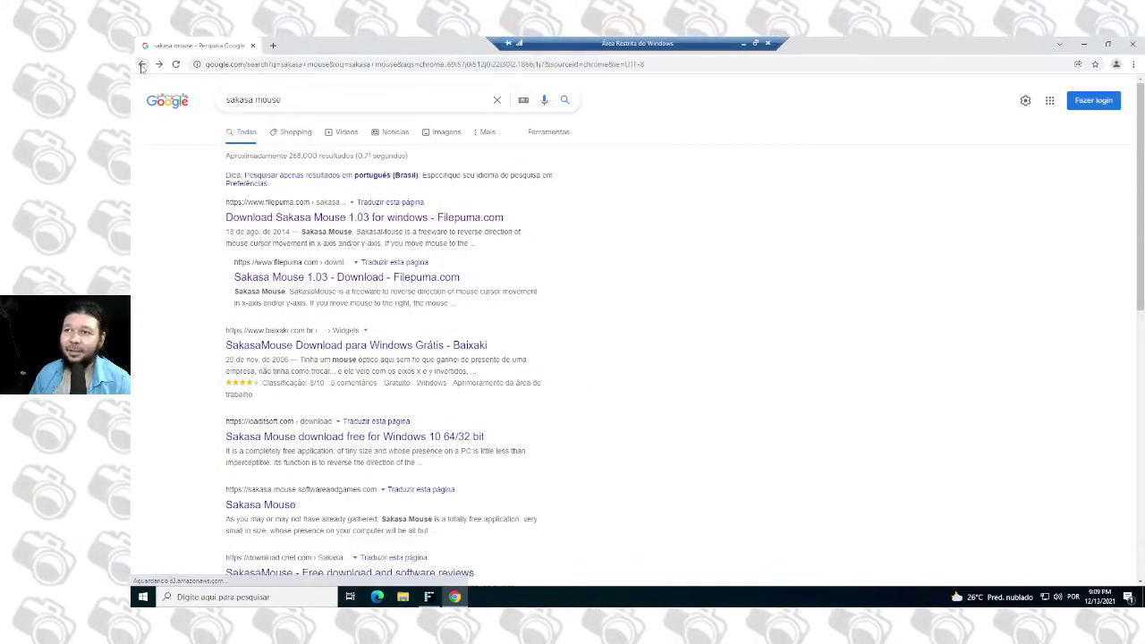
- Open the SakasaMouse page on Baixaki from the search results and download the program
click(265, 346)
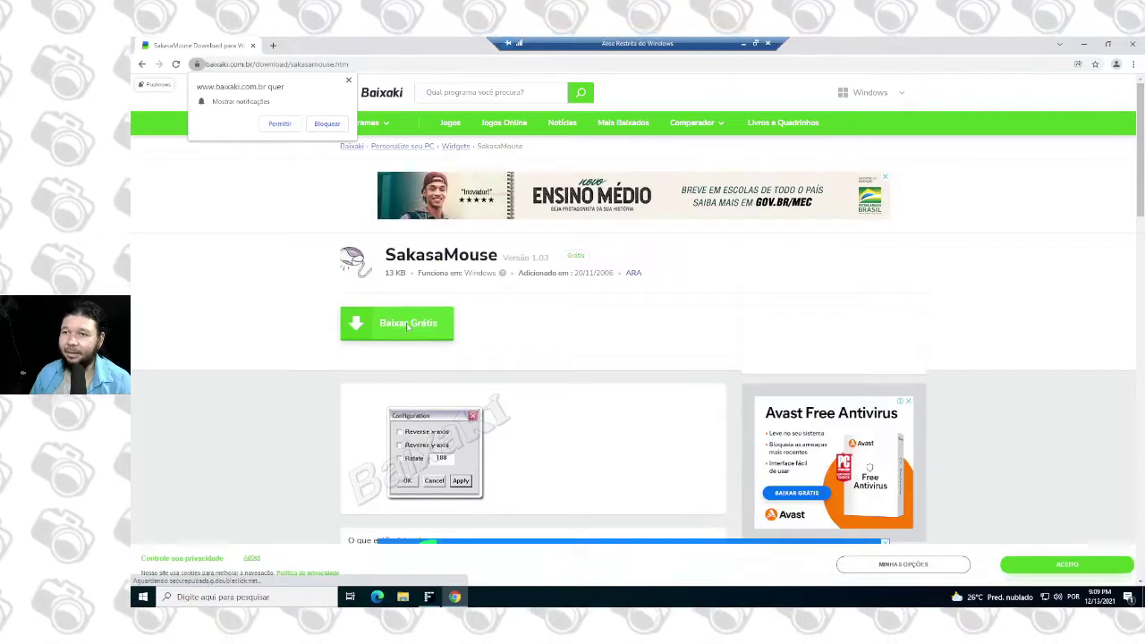
click(398, 324)
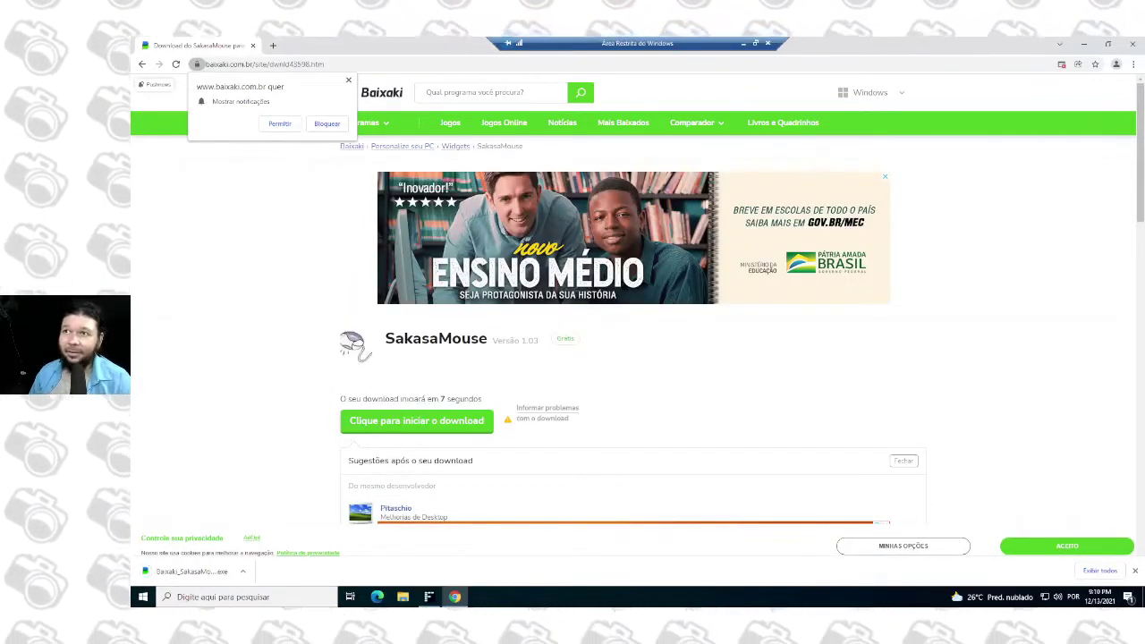
- Try to run the downloaded Baixaki SakasaMouse installer from Chrome and the Downloads fence, enlarging the fence to reach it
click(221, 572)
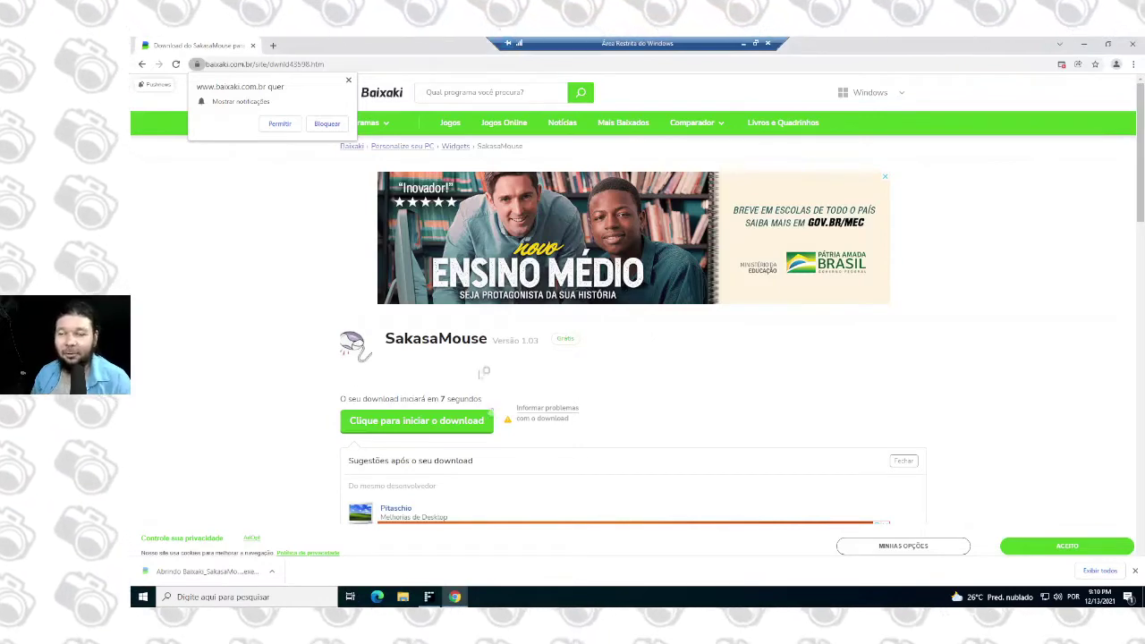
click(1083, 45)
drag(314, 222, 314, 277)
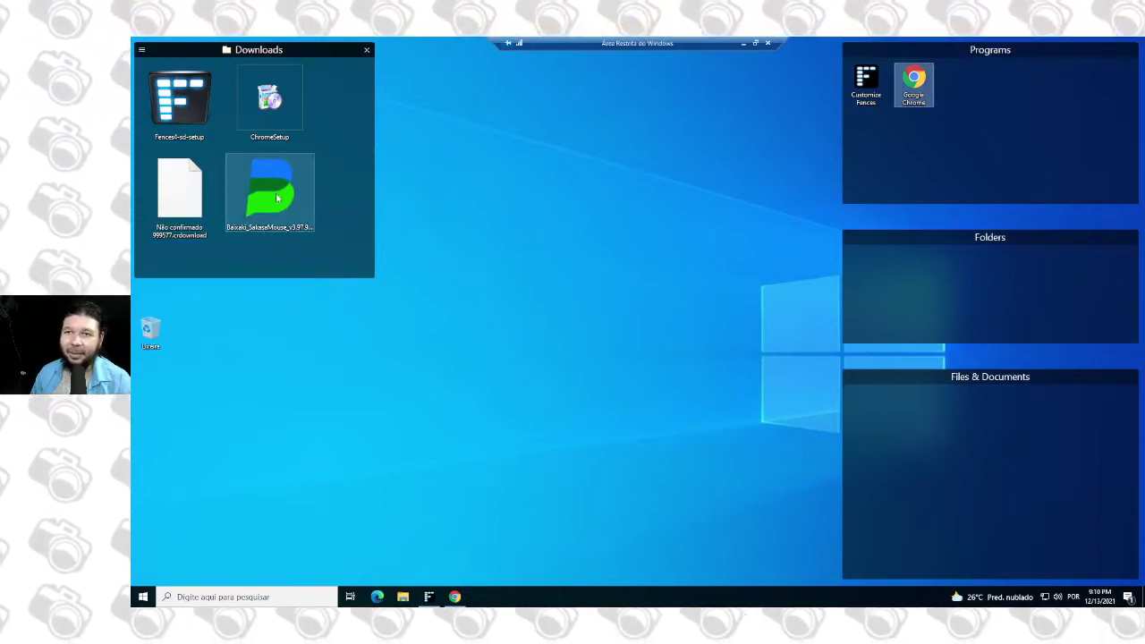
click(278, 198)
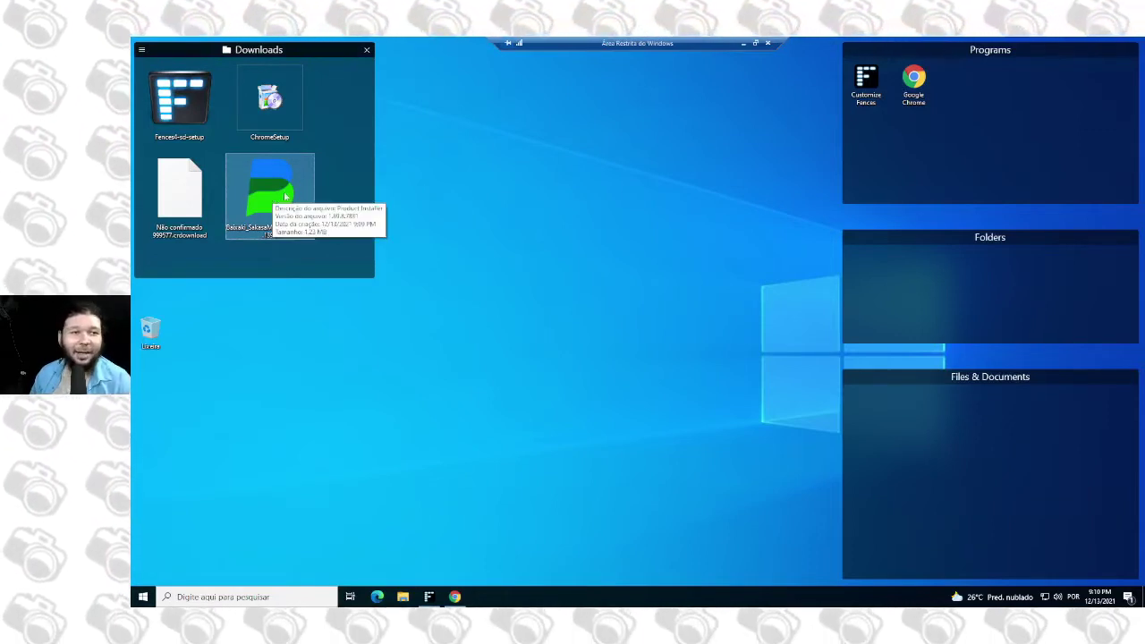
double_click(283, 194)
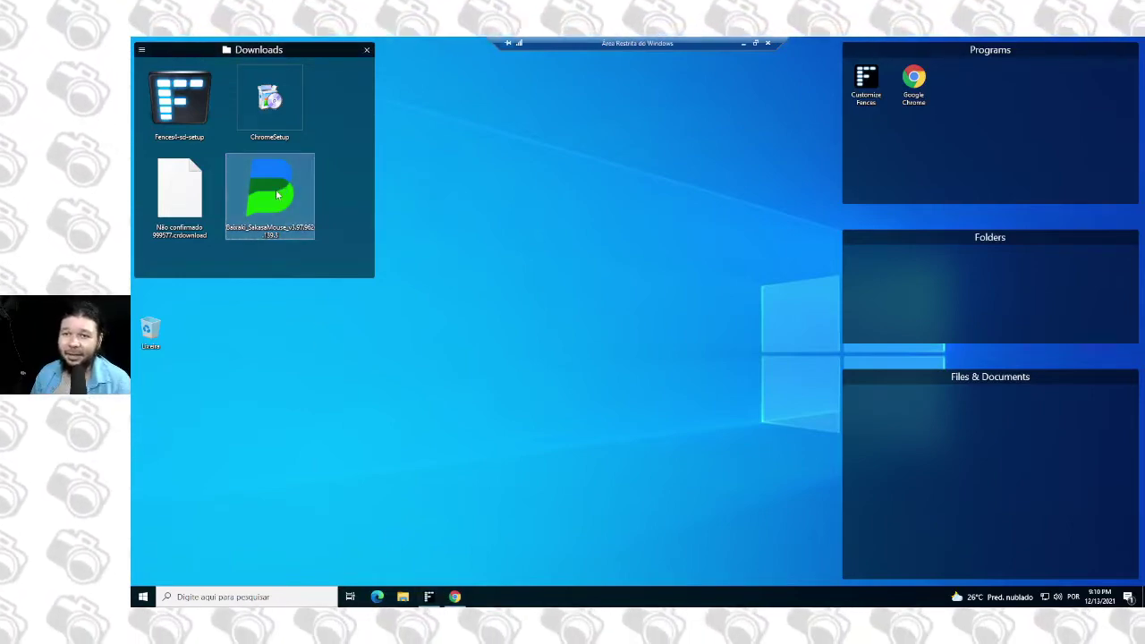
click(455, 597)
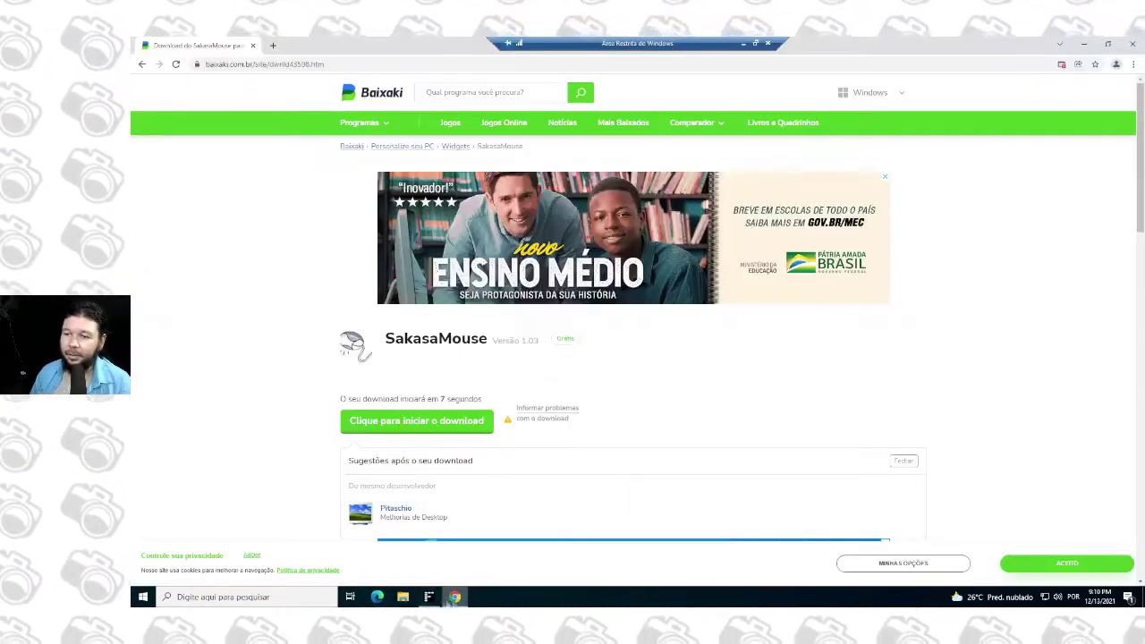
click(429, 597)
click(833, 179)
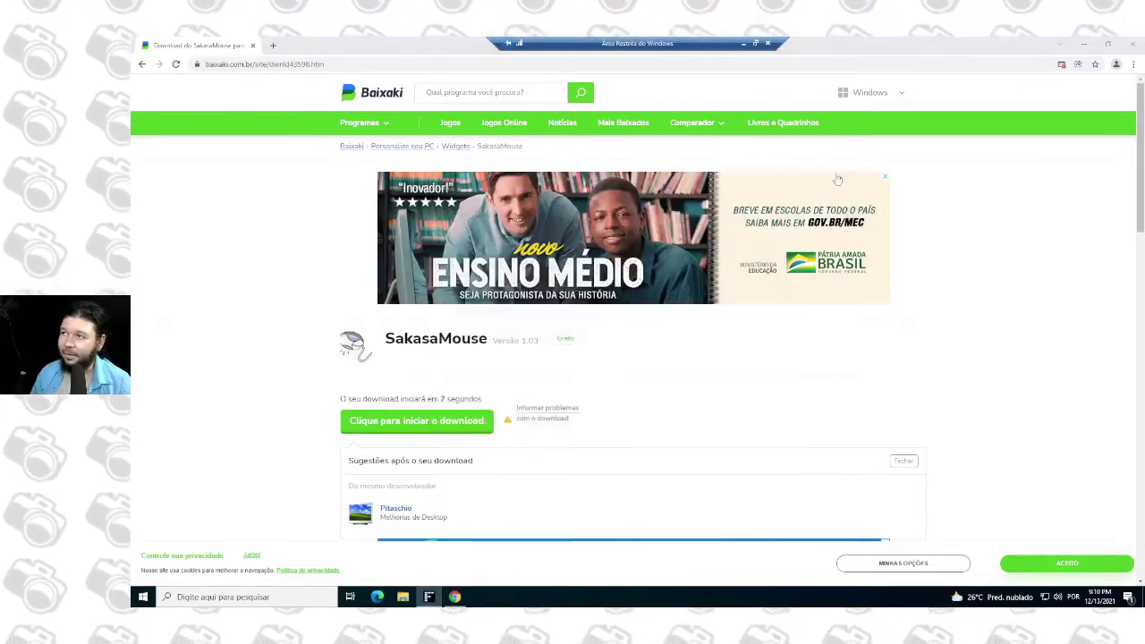
click(1083, 43)
double_click(266, 187)
- Return to the sakasa mouse search results, check the LoadItSoft page for Sakasa Mouse, and go back to the results
click(141, 64)
scroll(280, 404, down, 1)
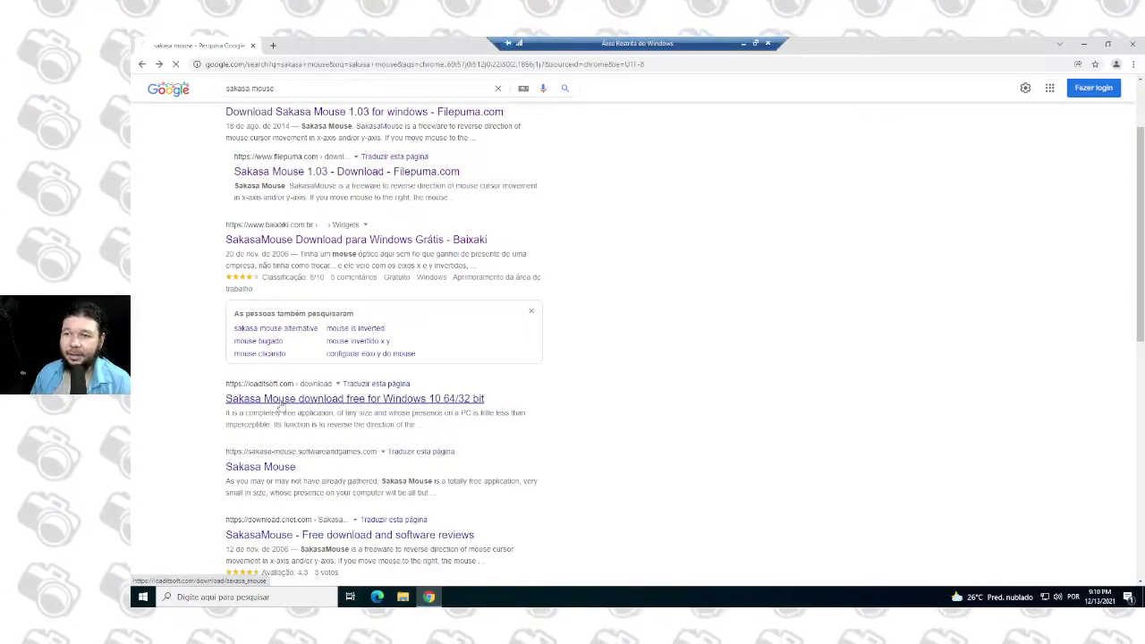
click(280, 405)
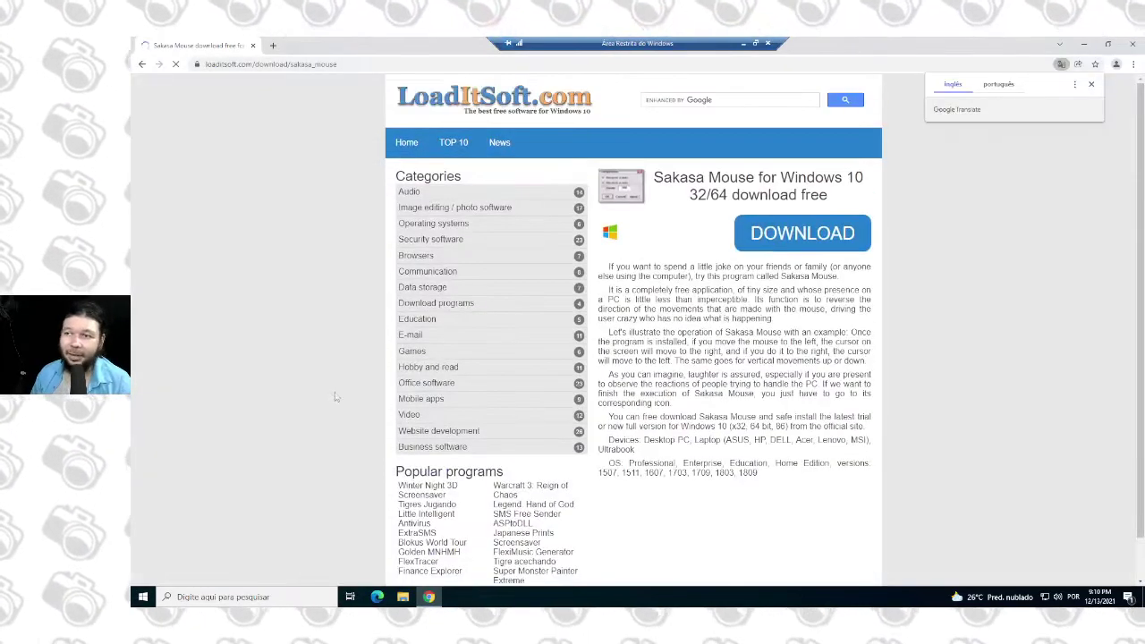
key(alt+Left)
scroll(455, 327, down, 3)
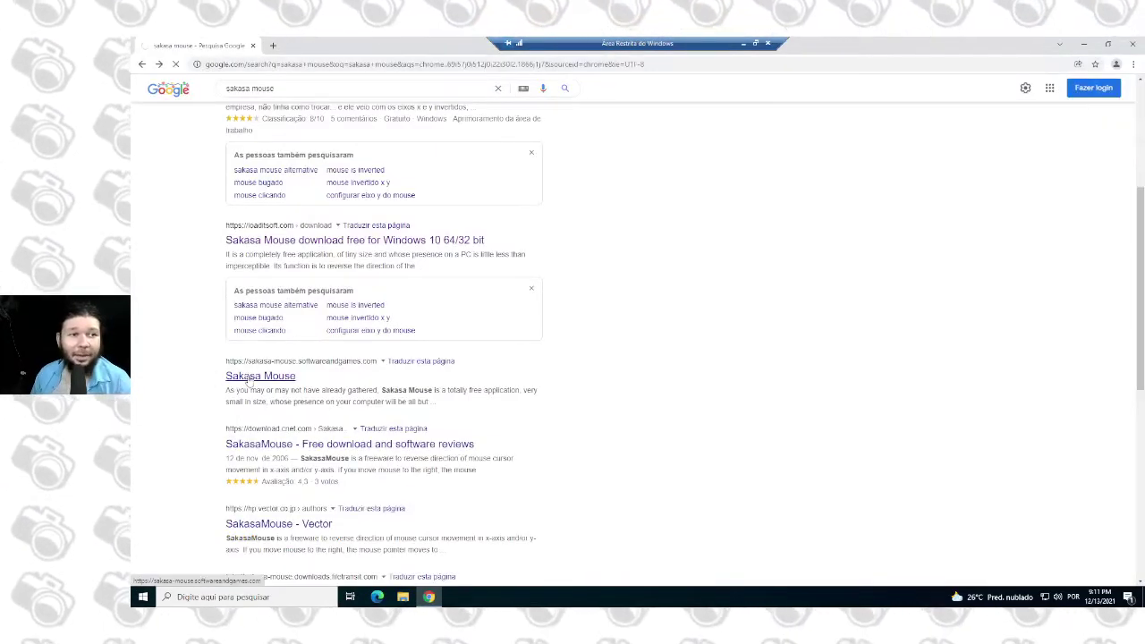
- Download Sakasa Mouse 1.03 through the Software & Games page and keep the flagged file despite the browser's warning
click(248, 378)
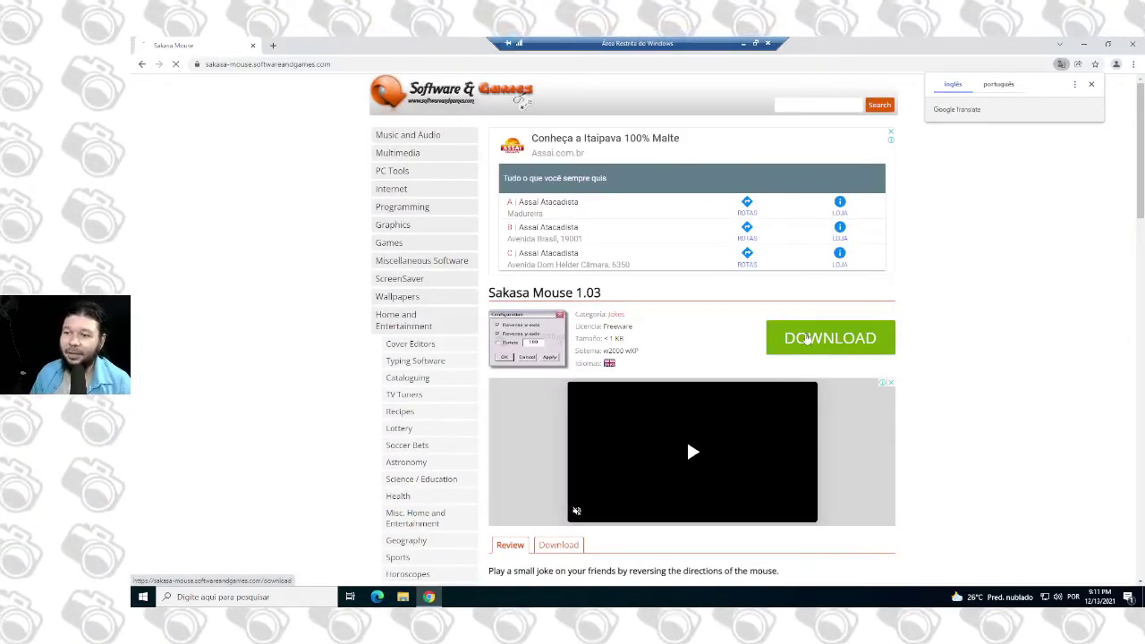
click(808, 339)
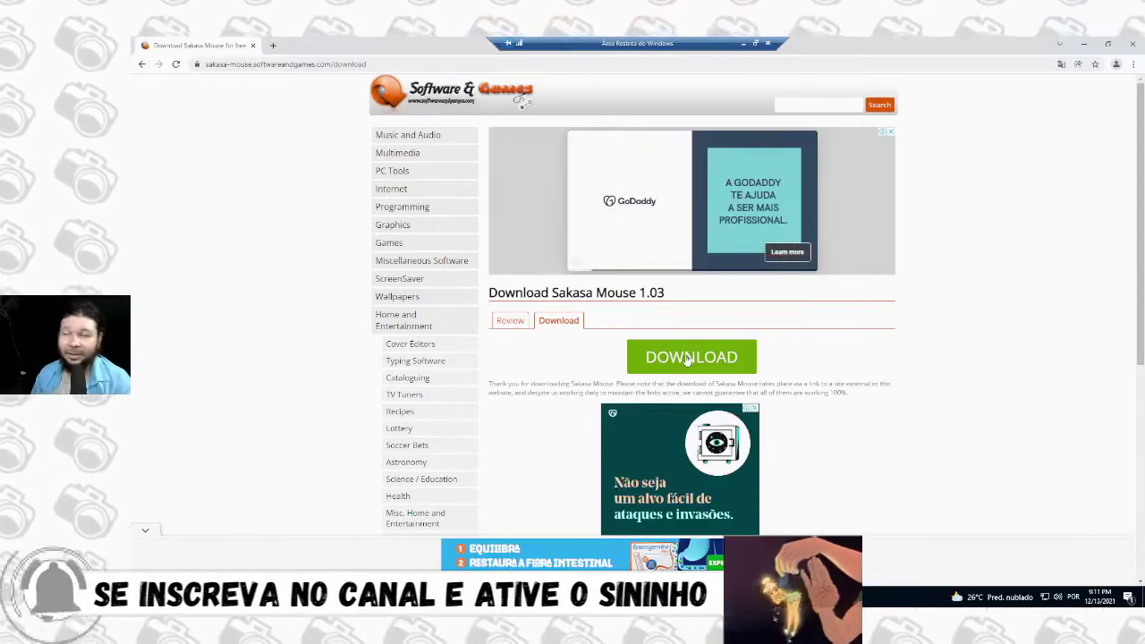
click(686, 358)
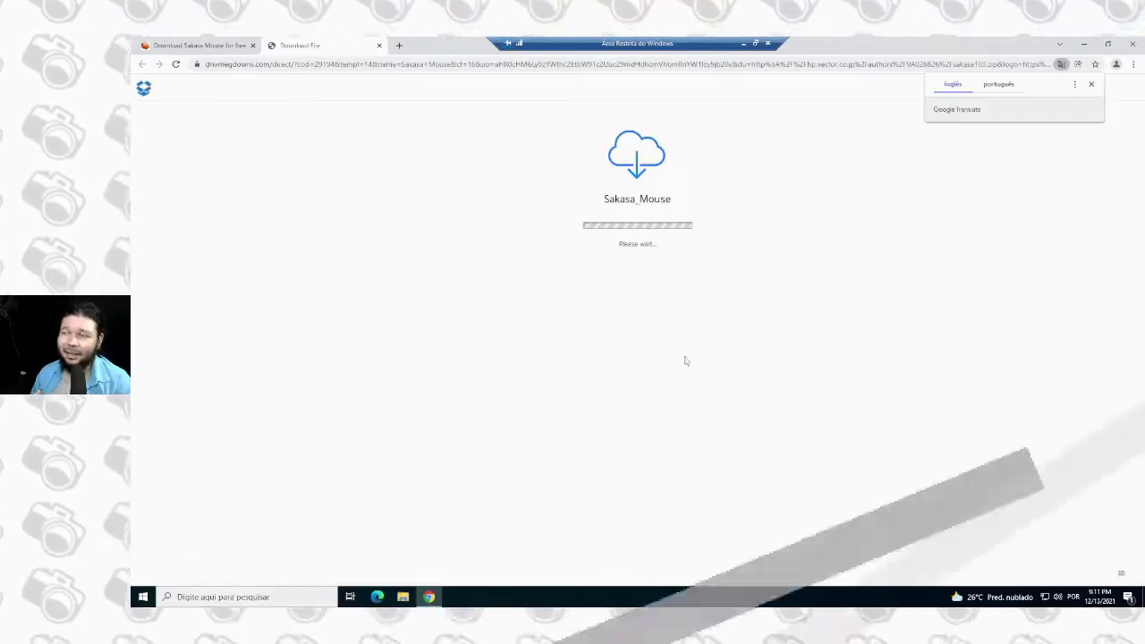
click(635, 240)
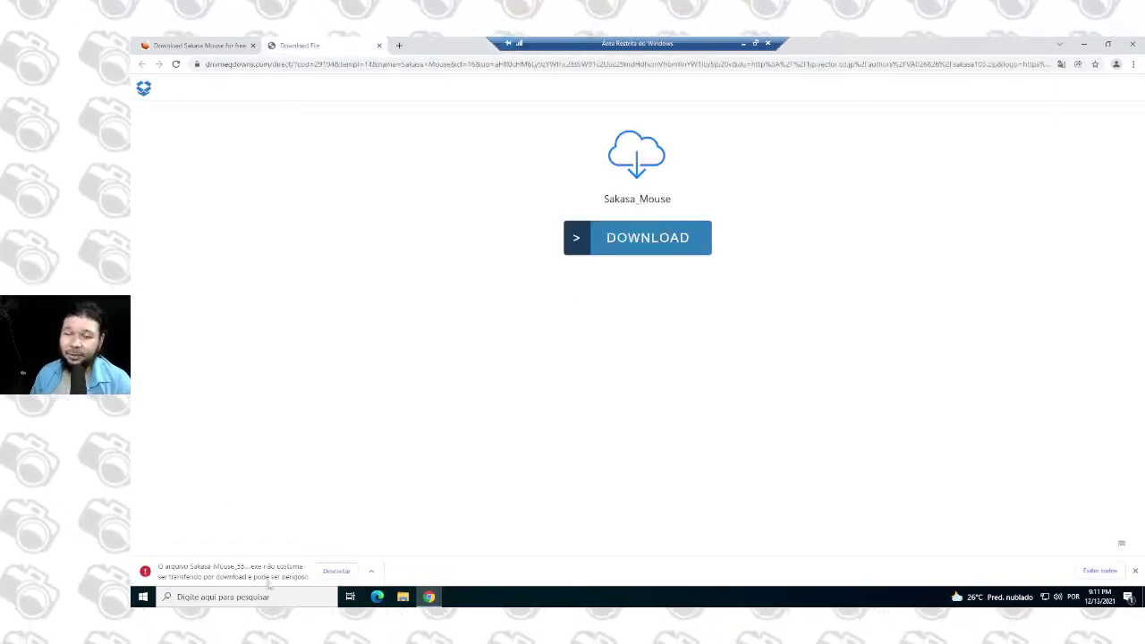
click(370, 571)
click(397, 534)
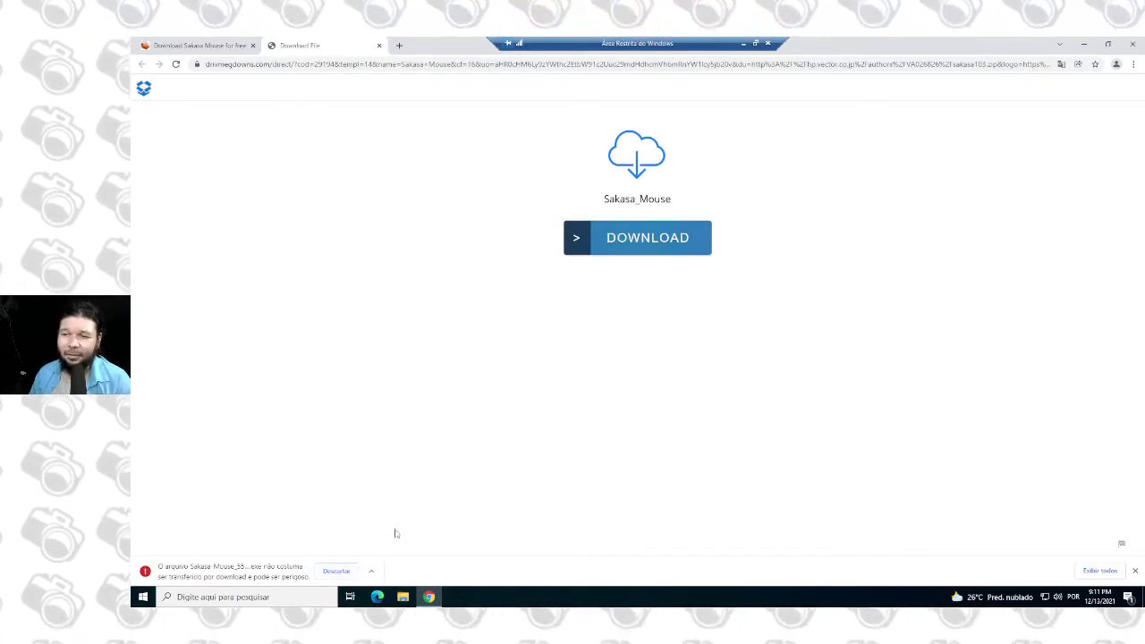
- Run the downloaded Sakasa Mouse file, then make the desktop's Downloads fence taller and set its view to medium icons
click(205, 573)
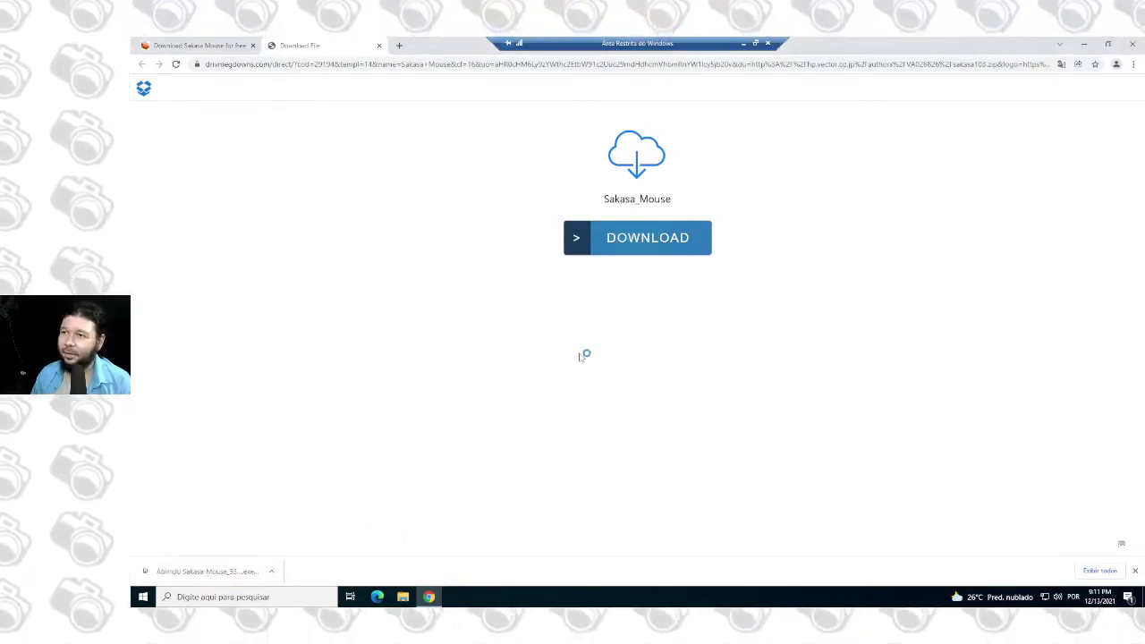
click(1083, 43)
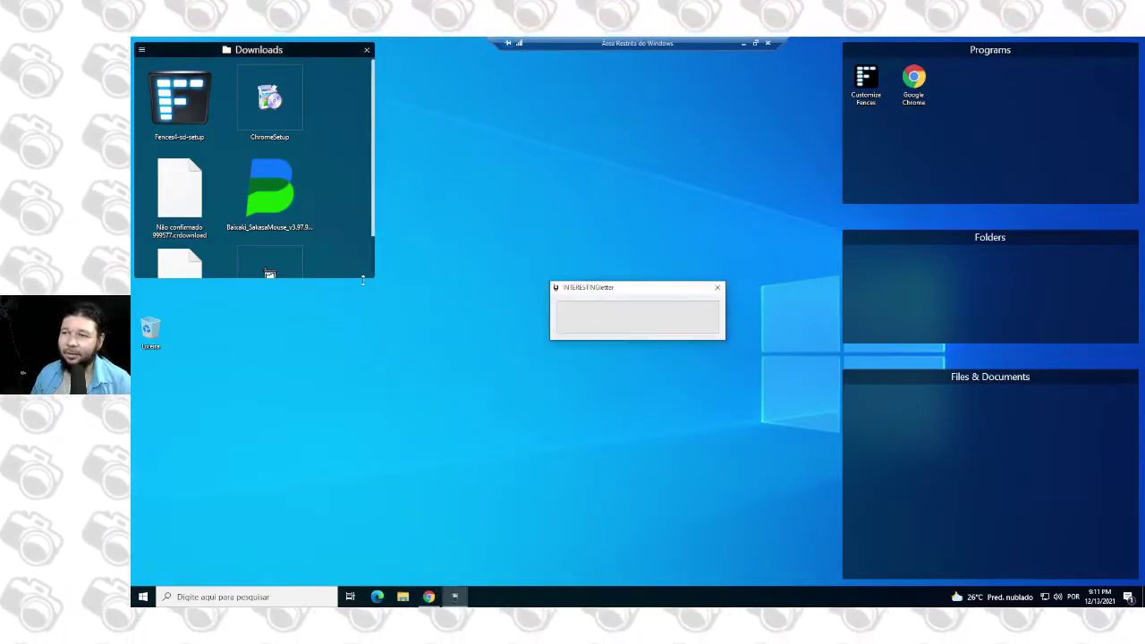
drag(349, 278, 349, 365)
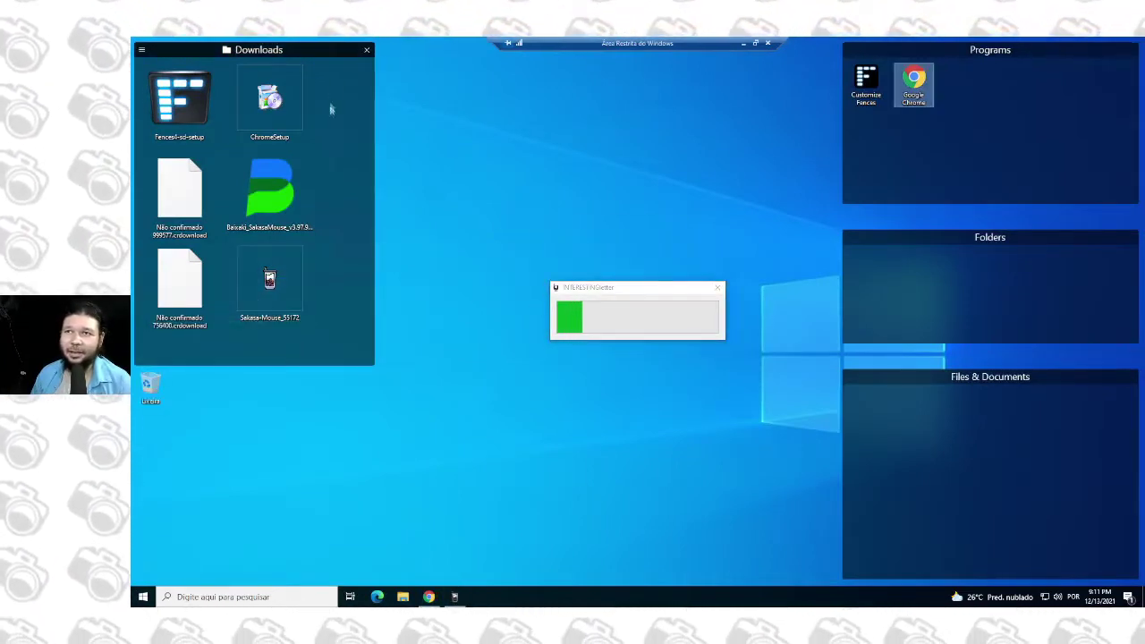
click(142, 49)
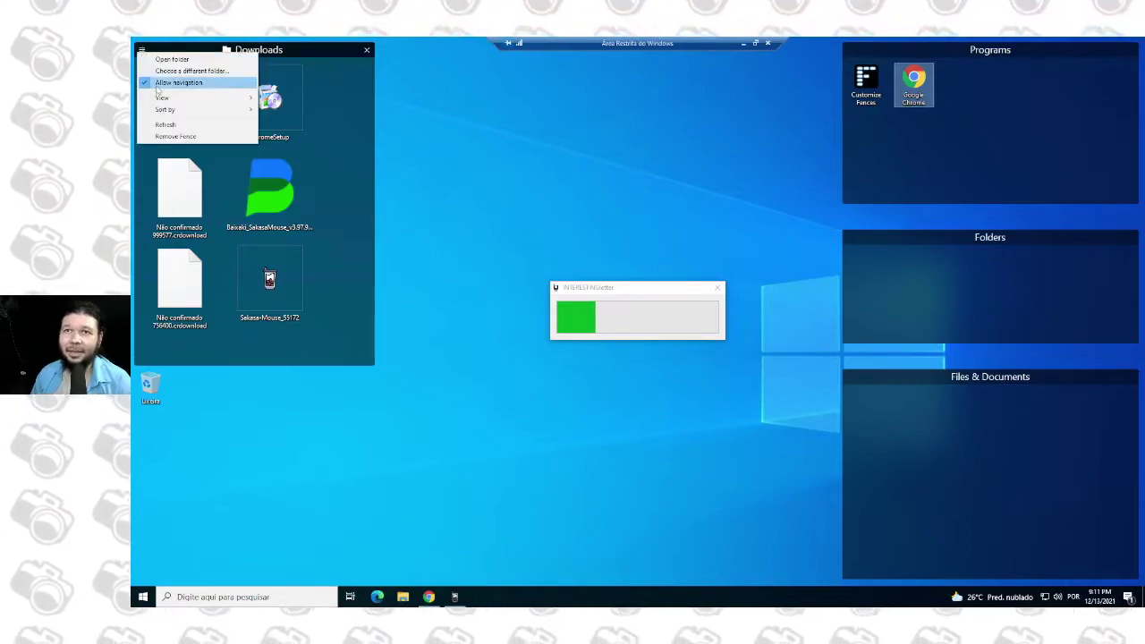
mouse_move(197, 97)
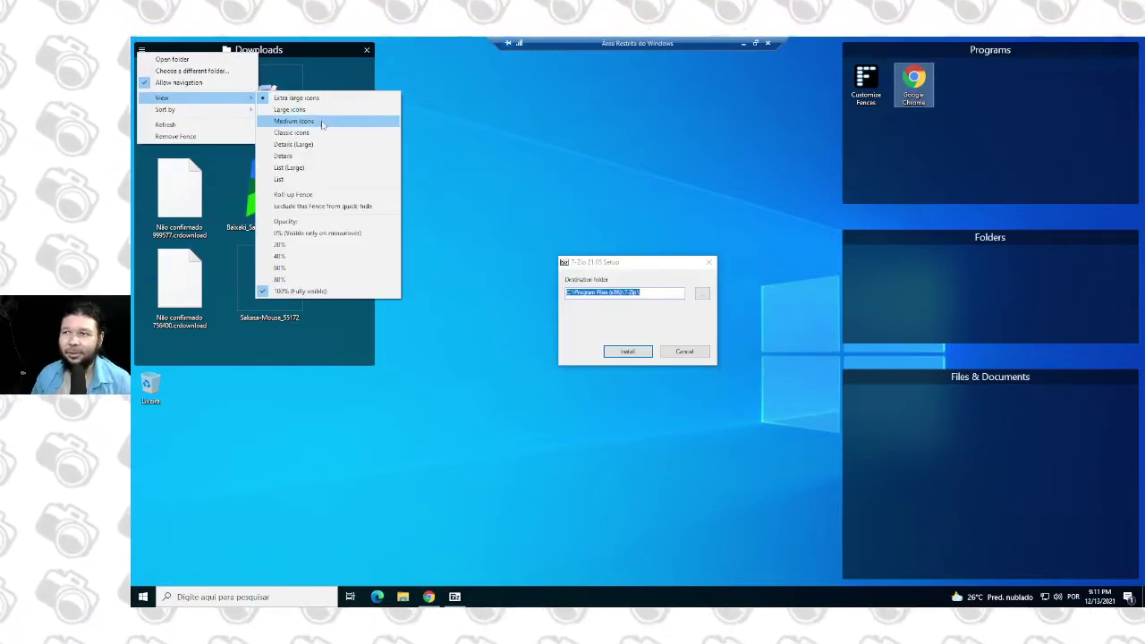
click(322, 122)
- Install 7-Zip 21.05 to the proposed folder and close its setup, then check drive C: and the Downloads folder in File Explorer
click(627, 348)
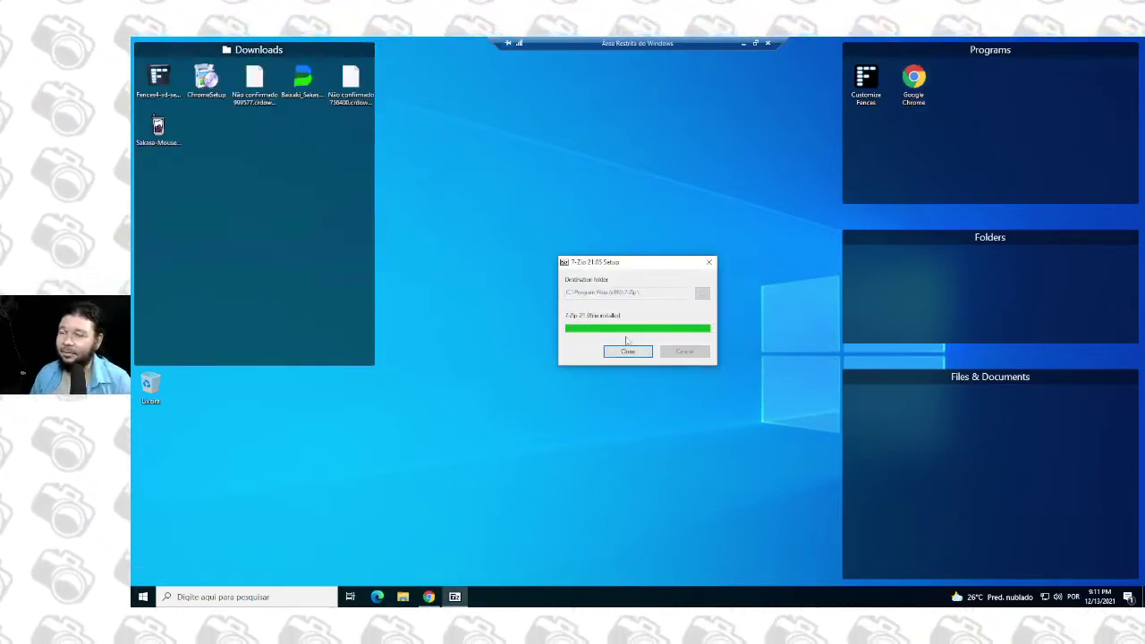
click(628, 351)
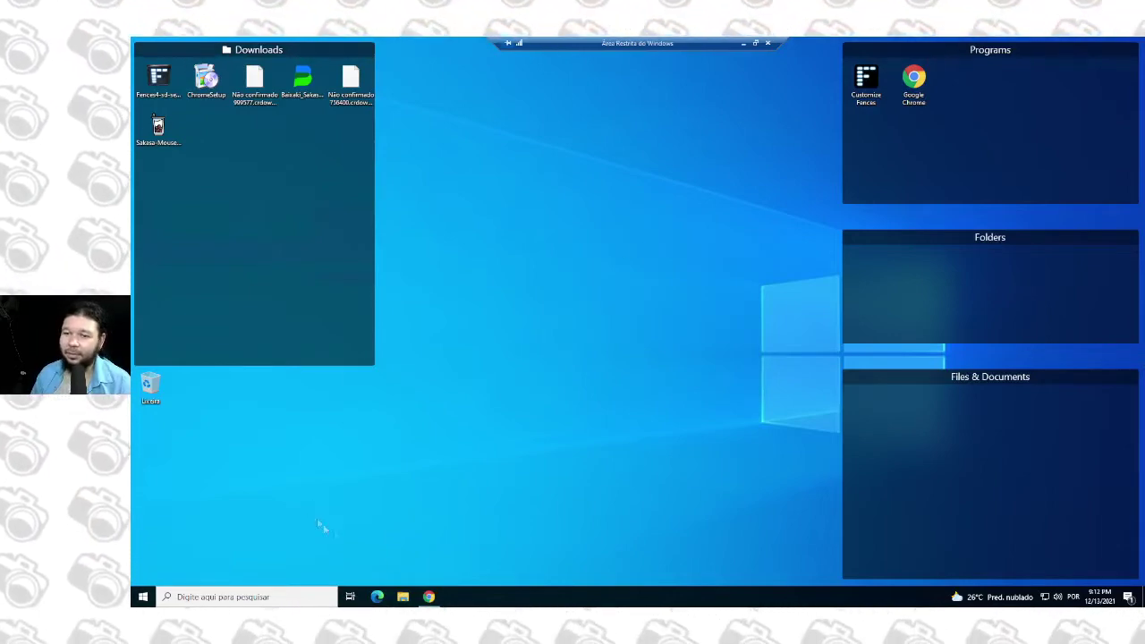
key(super+e)
click(618, 304)
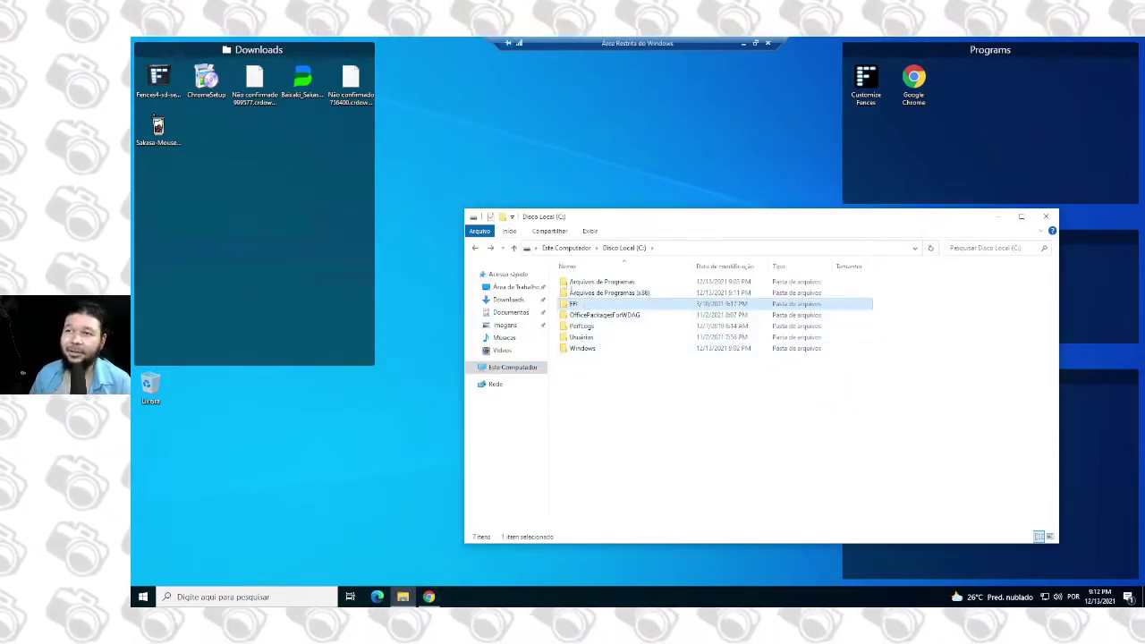
click(510, 299)
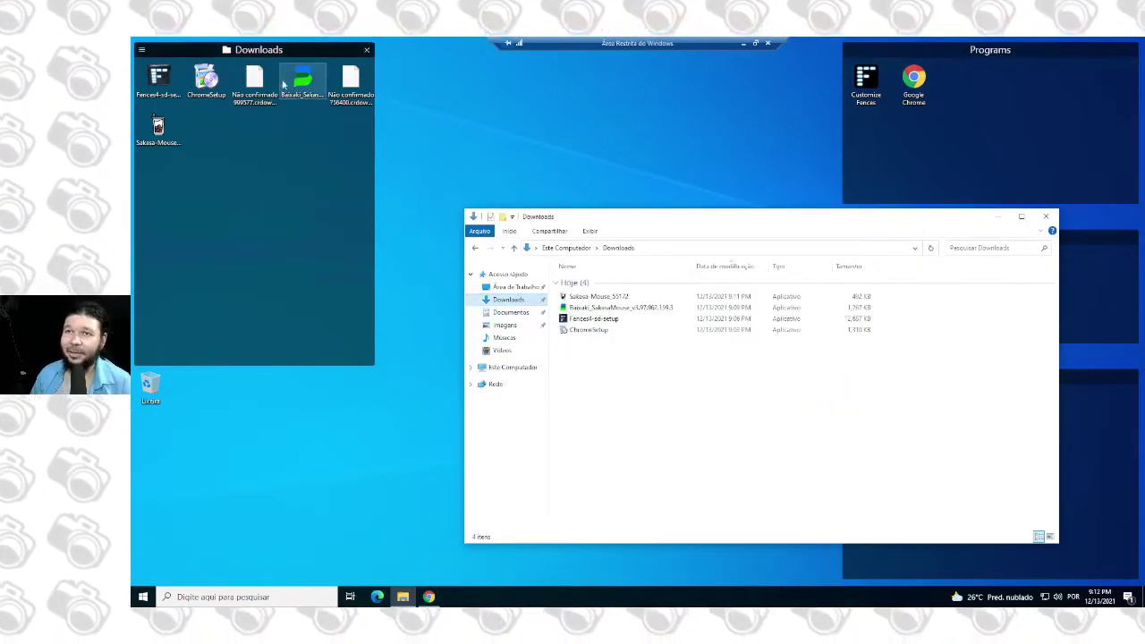
- Run the Sakasa-Mouse_55172 file again, browse the installation folders, complete the 7-Zip 21.05 setup and close File Explorer
double_click(161, 130)
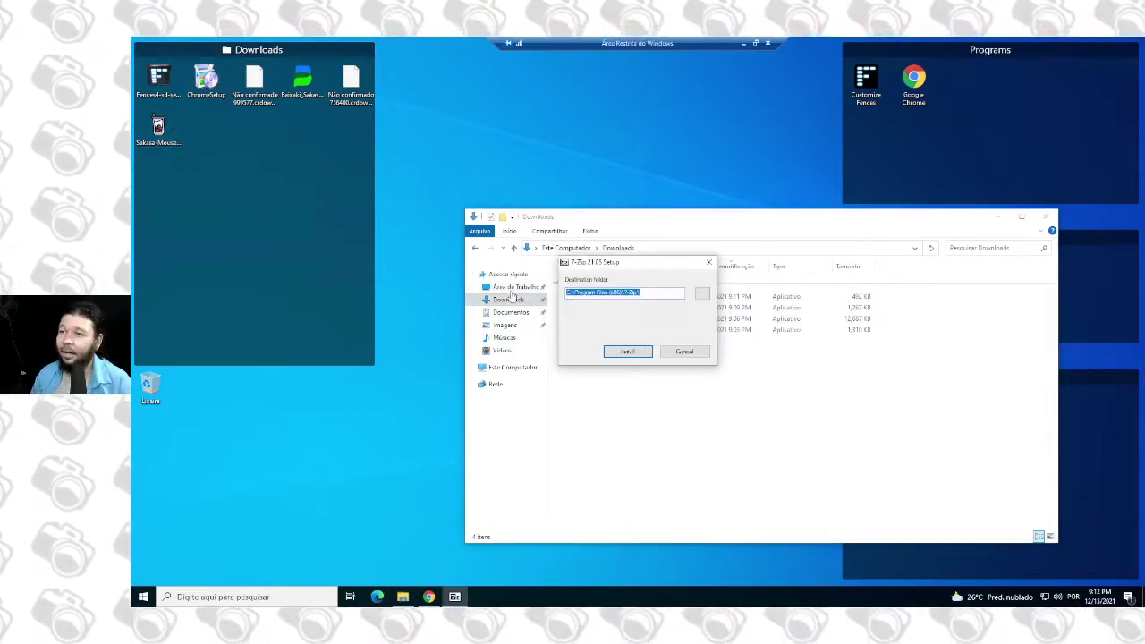
click(702, 293)
scroll(624, 340, up, 3)
click(629, 373)
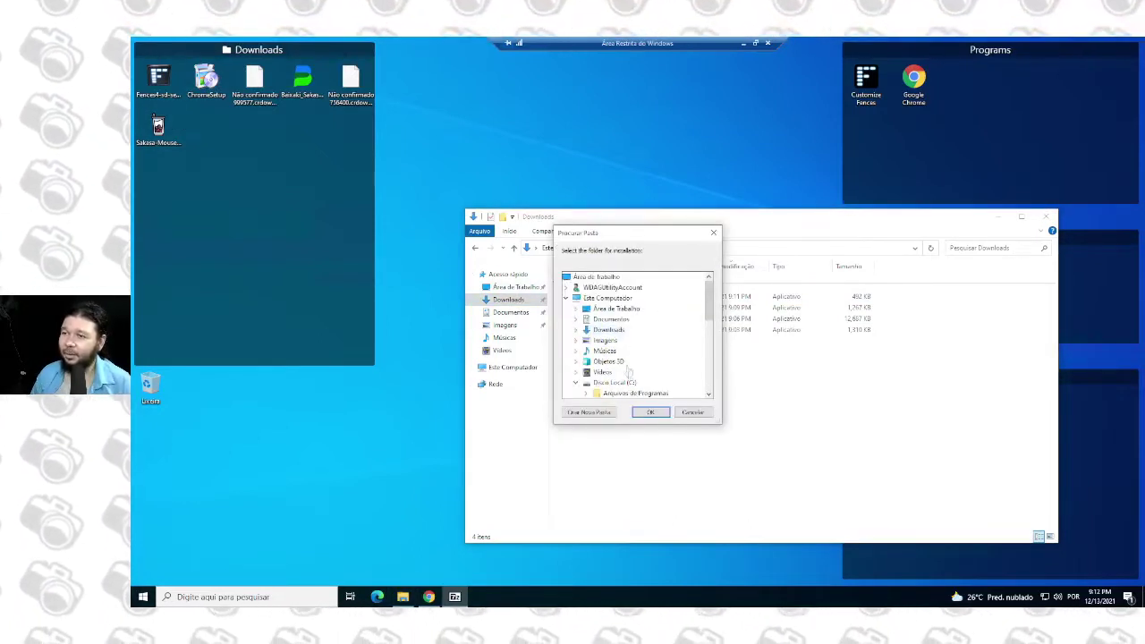
click(653, 410)
click(628, 351)
click(635, 352)
click(1046, 217)
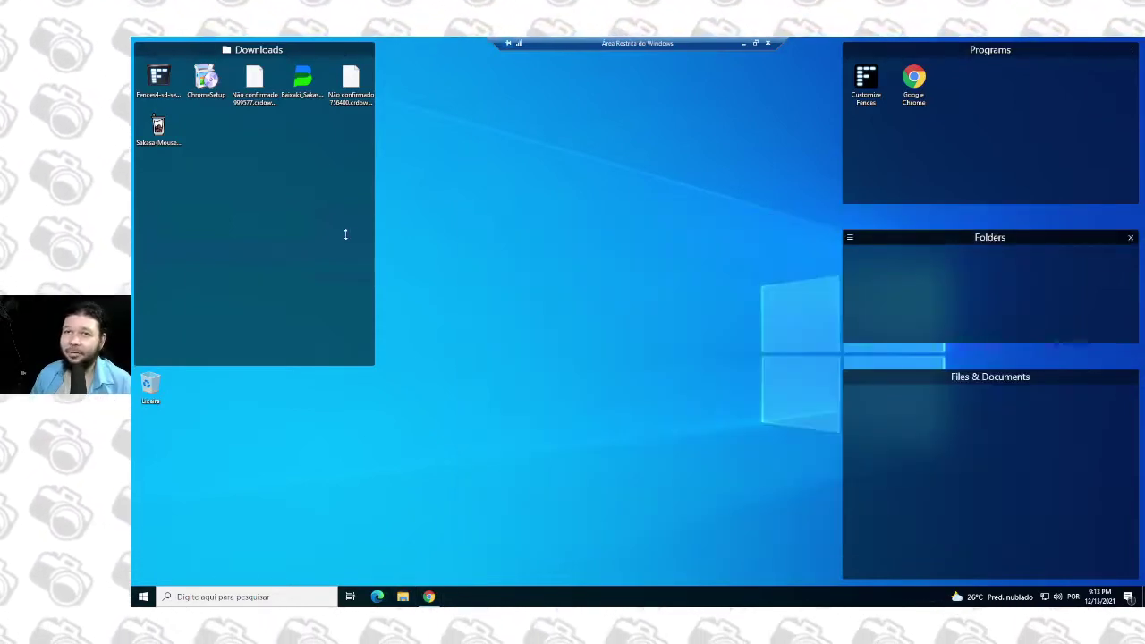
- Switch to Chrome, search for ardamax, and try to download Ardamax Keylogger 4.4.1 from Uptodown, bypassing the connection warning
click(428, 597)
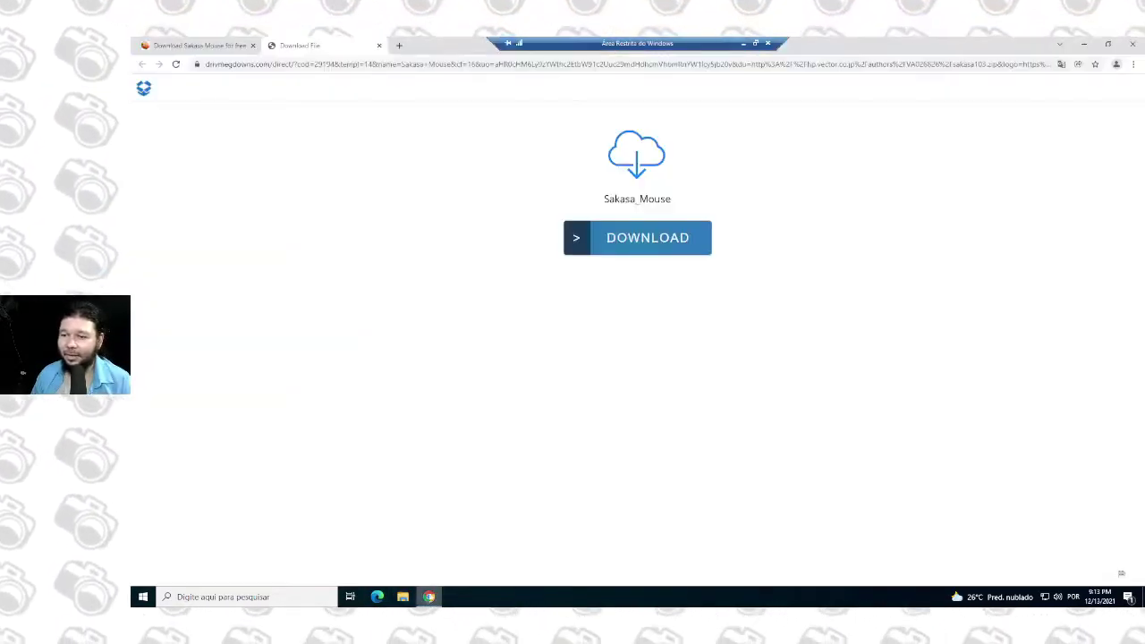
click(313, 66)
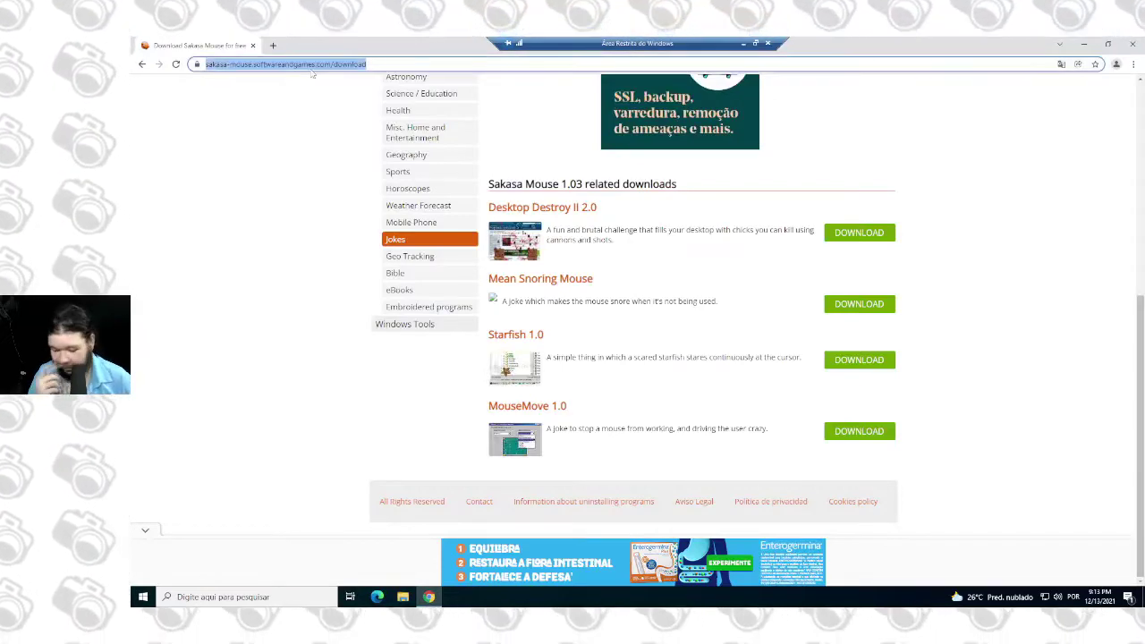
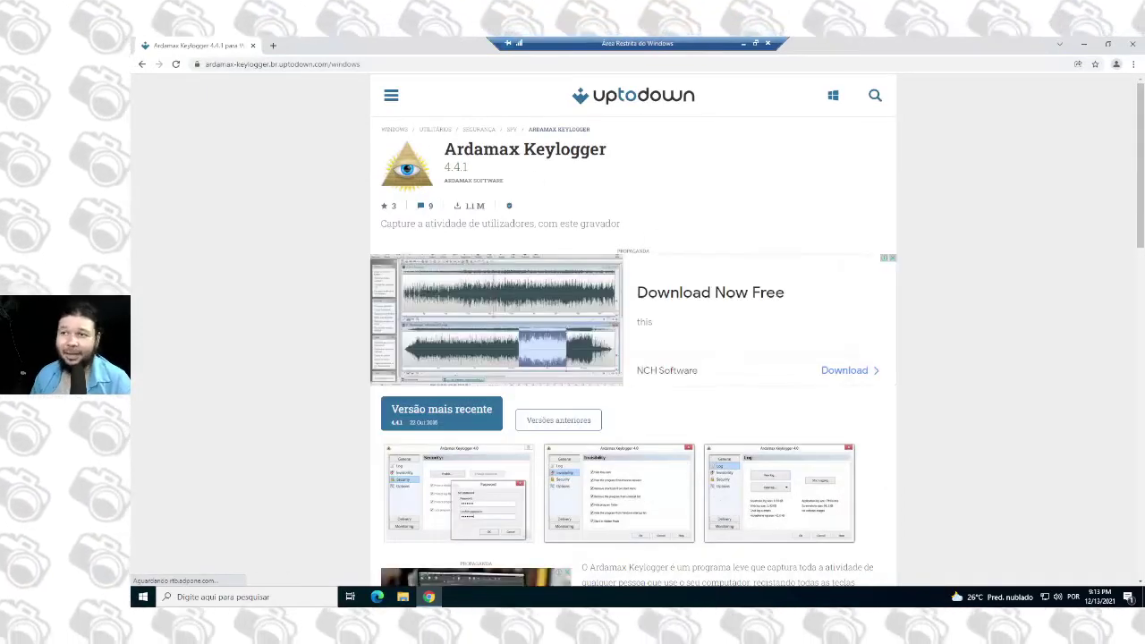
click(450, 413)
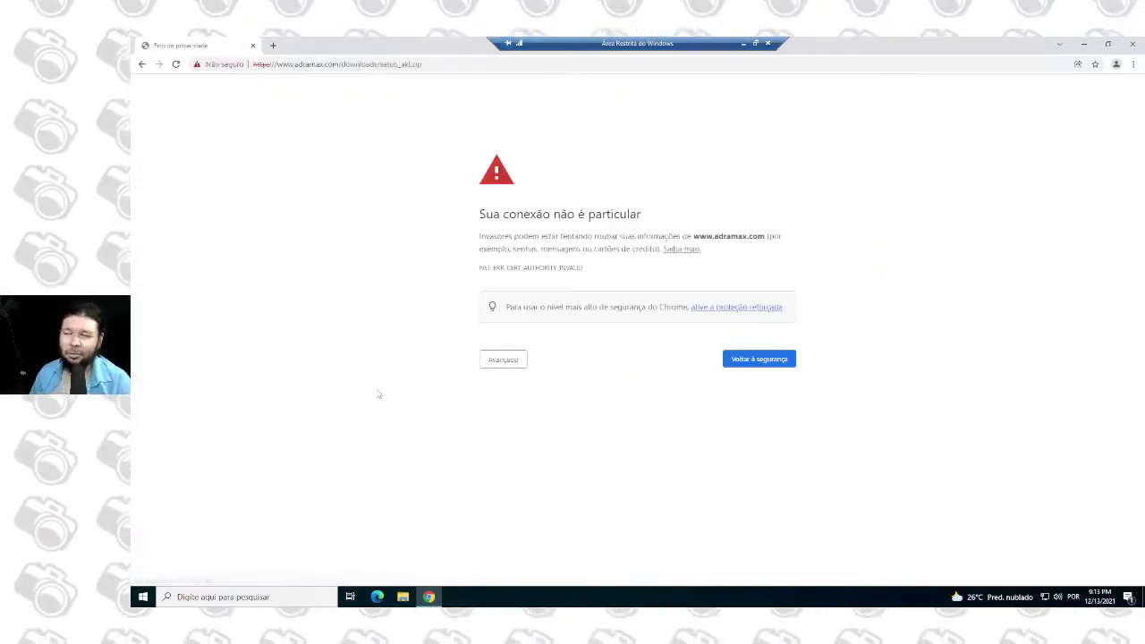
click(504, 360)
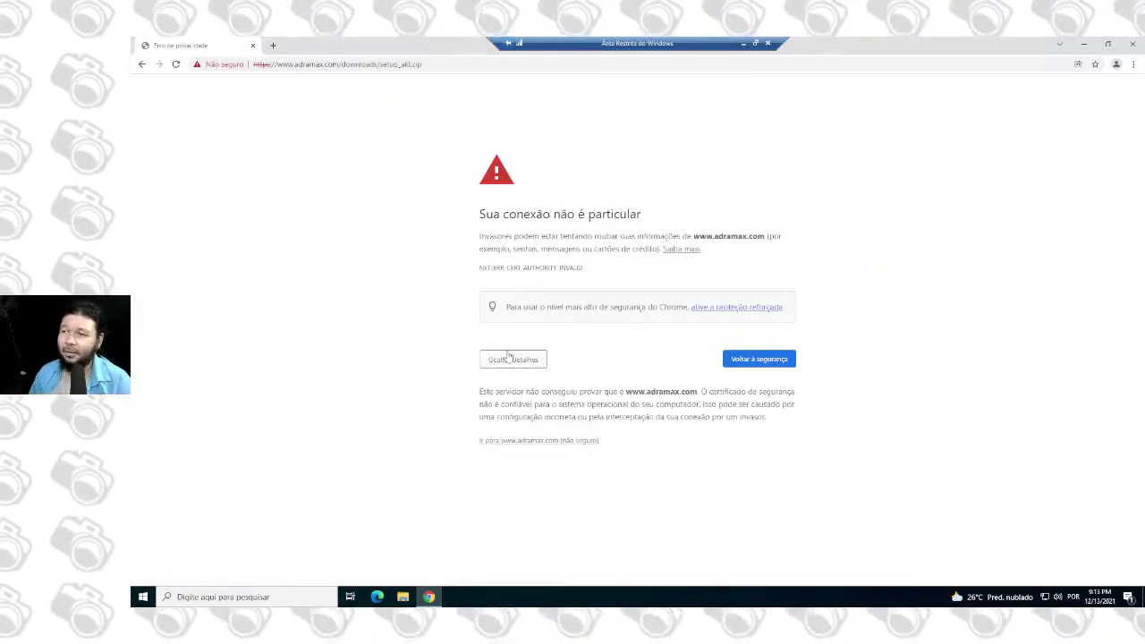
click(523, 442)
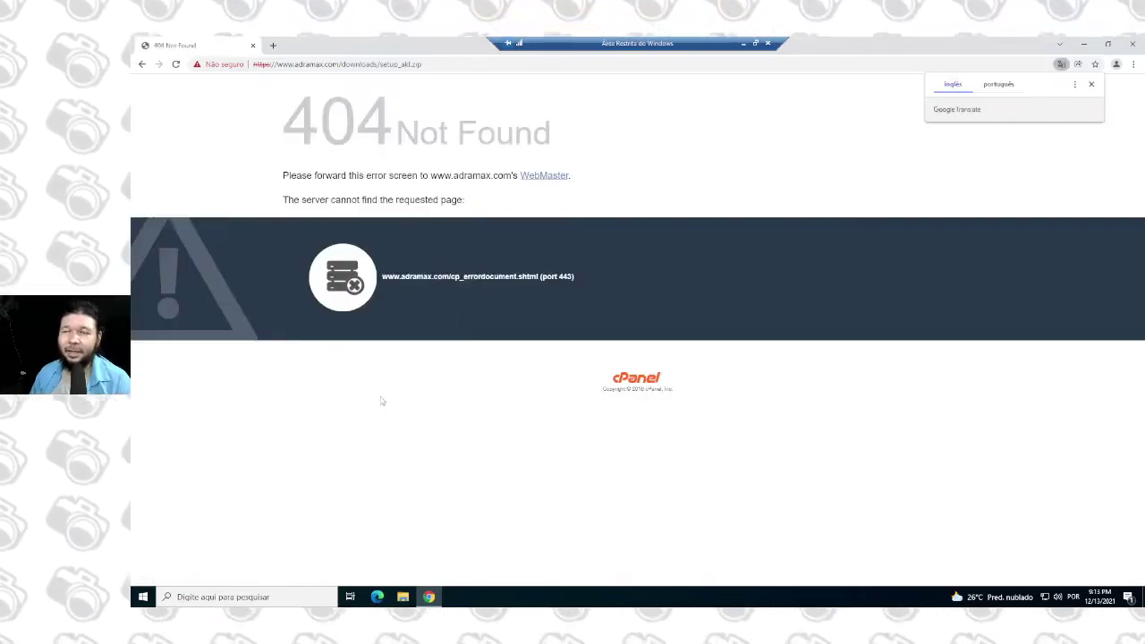
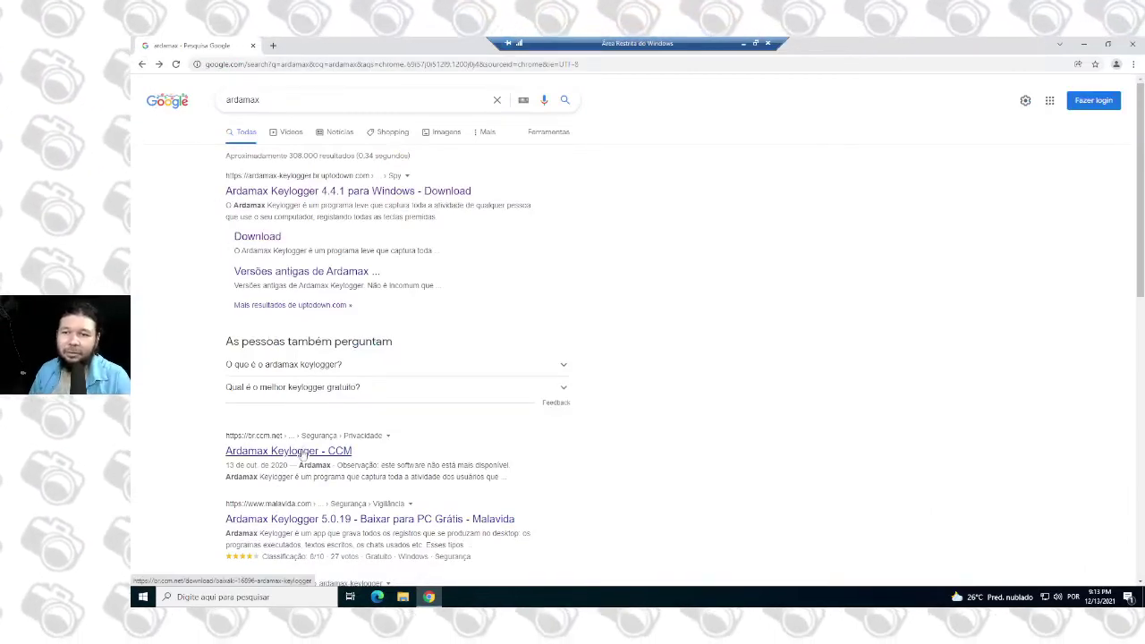
- Open the Malavida page from the ardamax search results and download Ardamax Keylogger 5.0.19
click(320, 521)
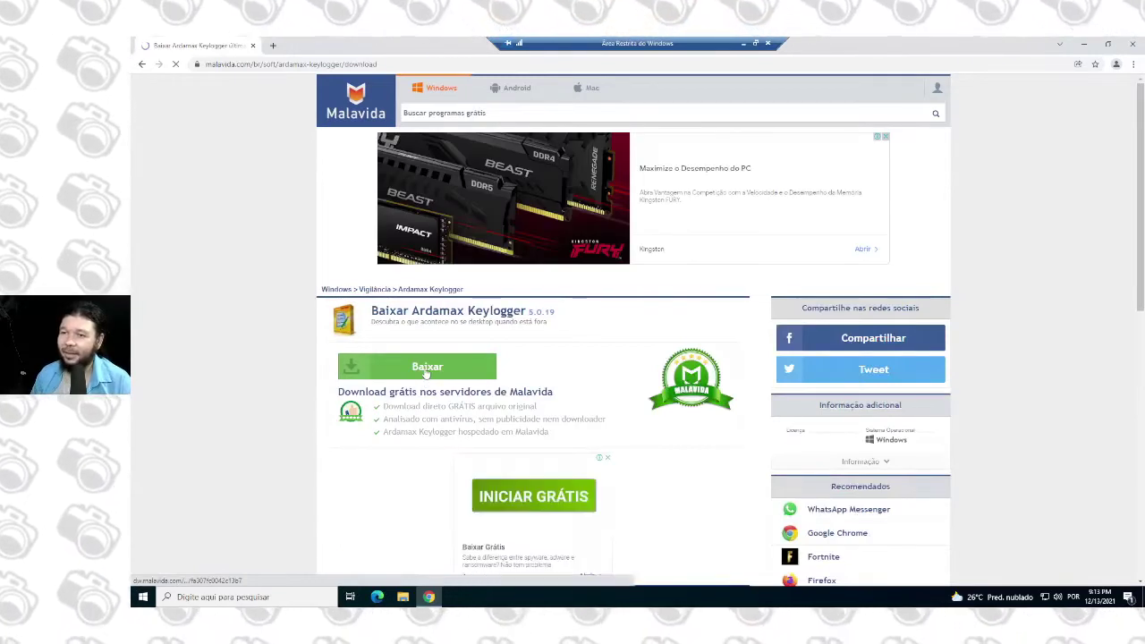
click(427, 369)
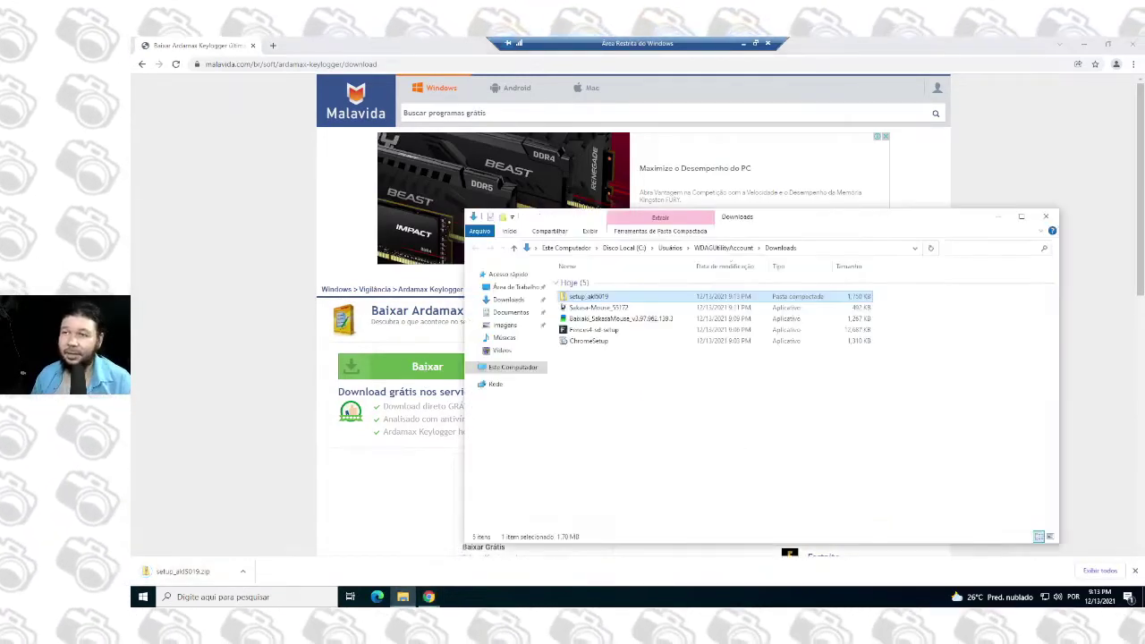
- Extract the setup_akl5019 archive in the Downloads folder, then close the Edge, archive and Chrome windows
right_click(588, 298)
click(613, 303)
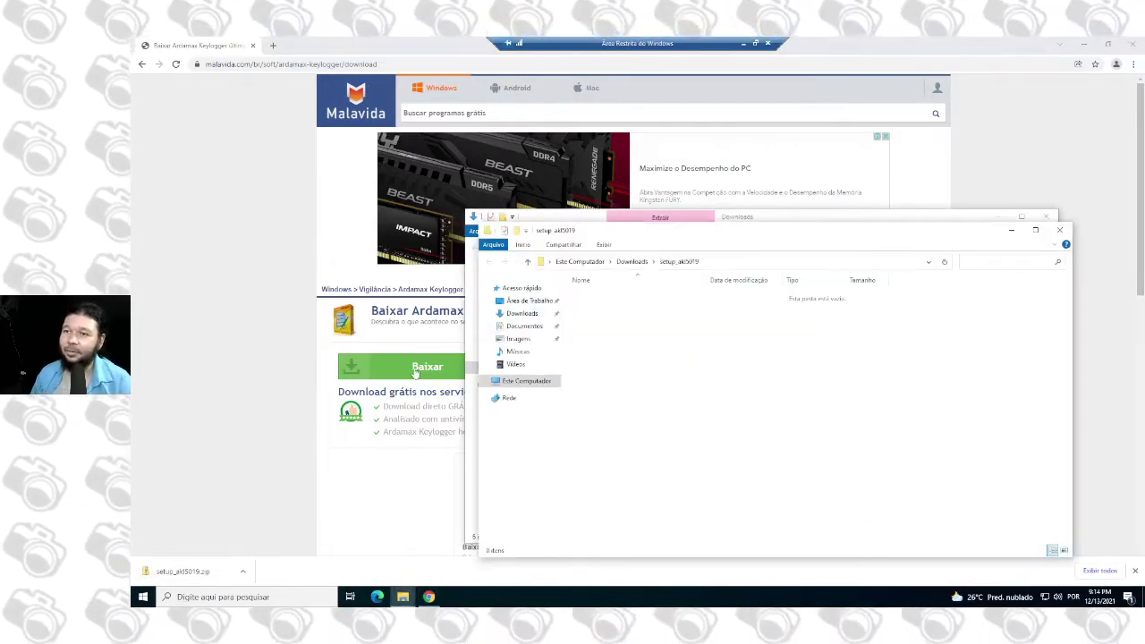
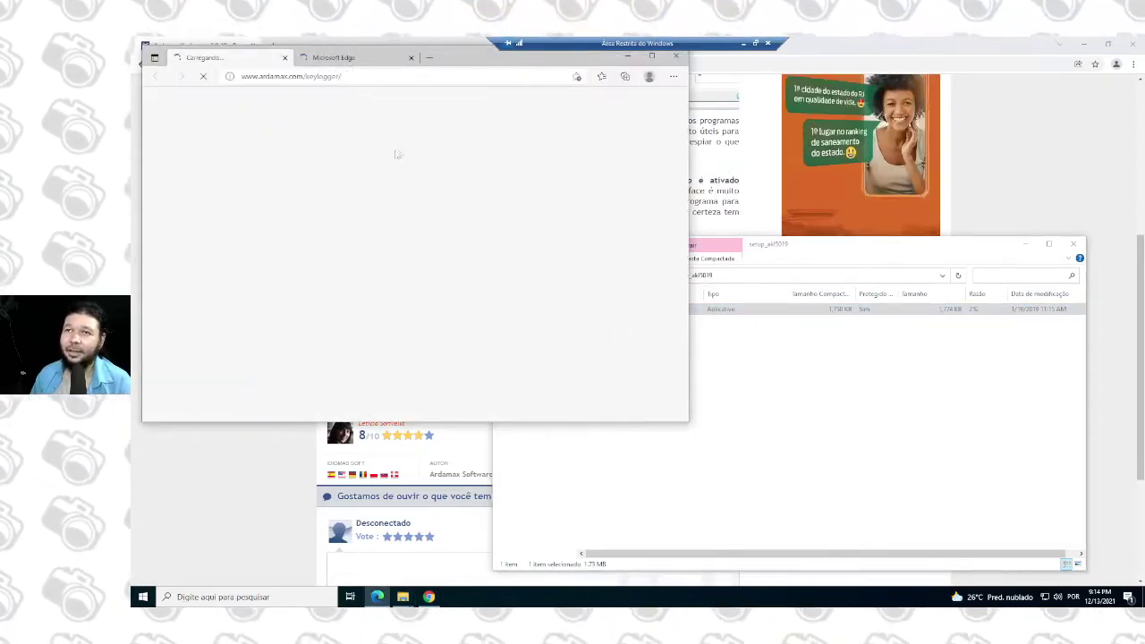
drag(564, 62, 598, 162)
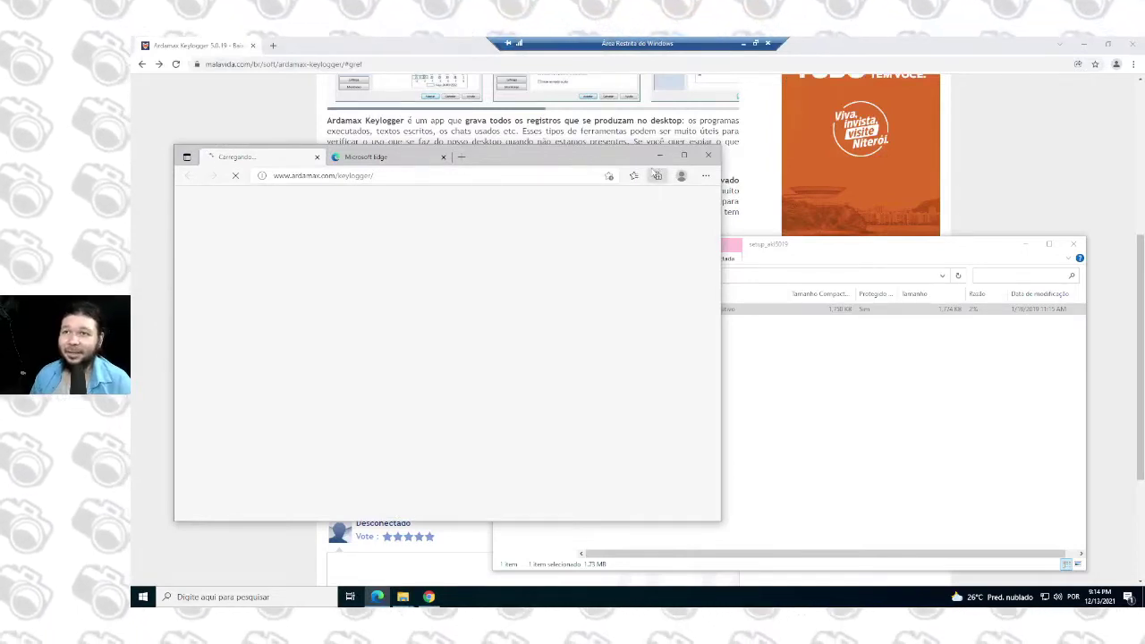
click(443, 156)
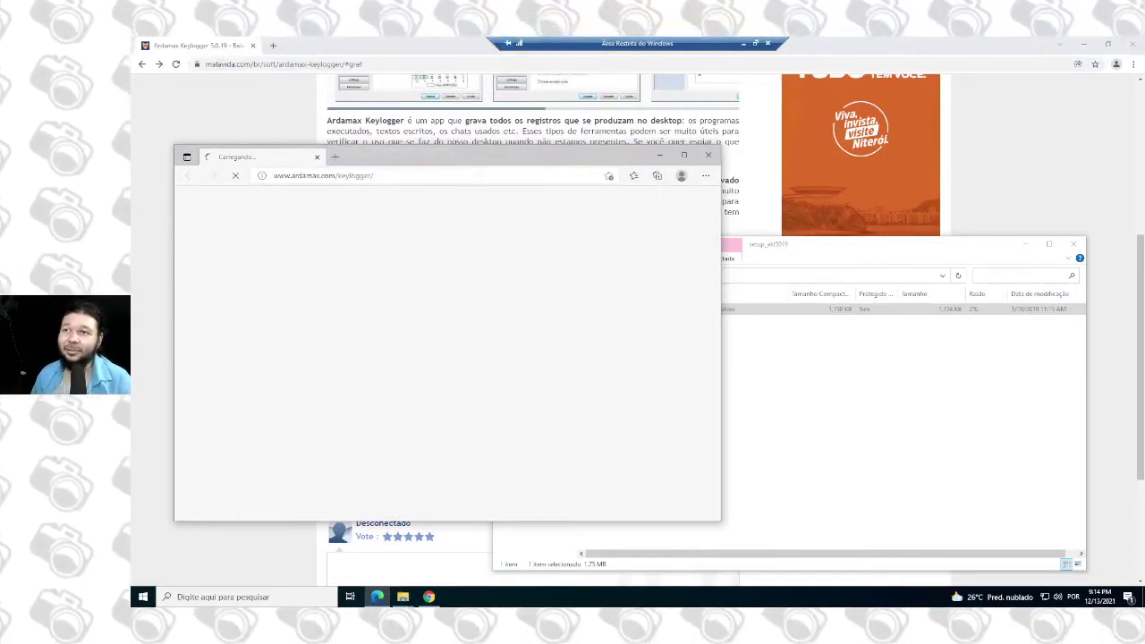
click(707, 156)
click(1074, 244)
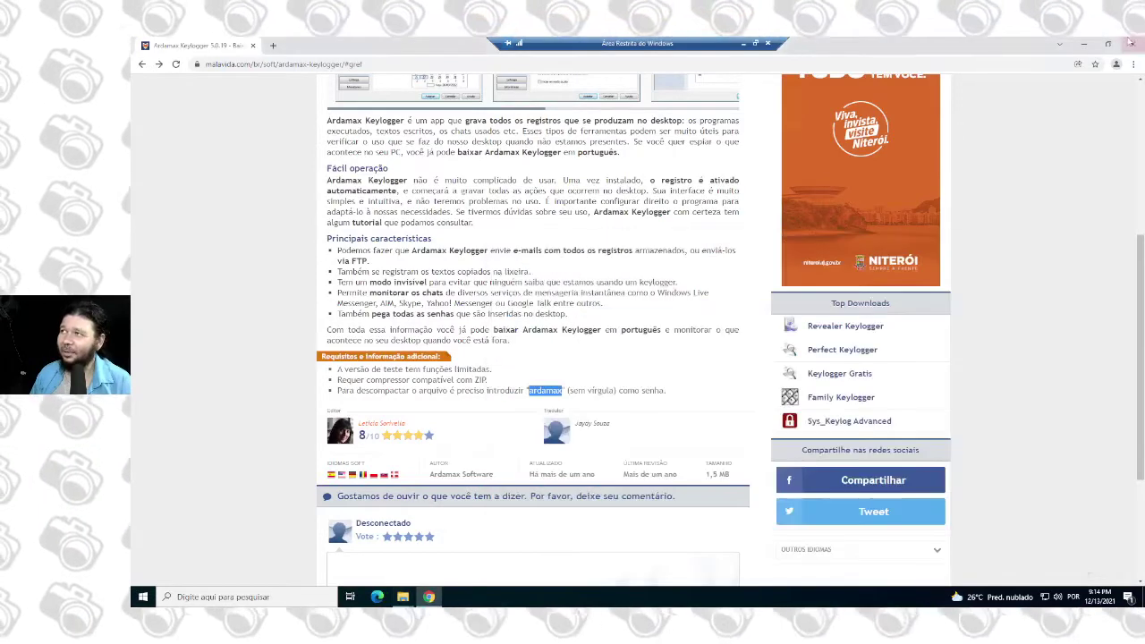
key(alt+F4)
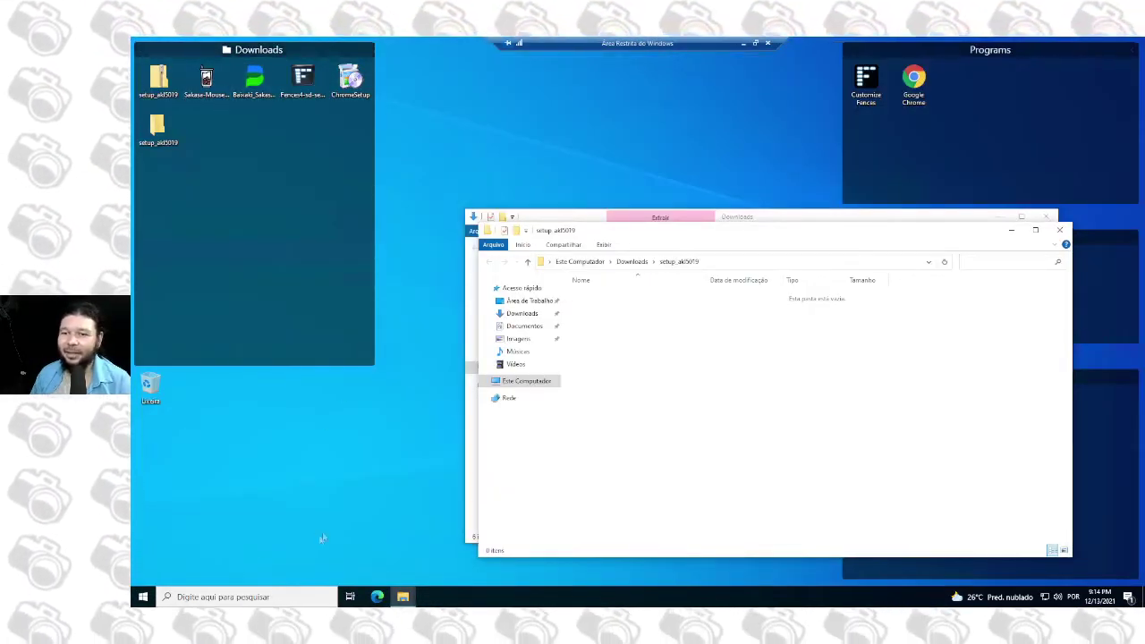
click(291, 426)
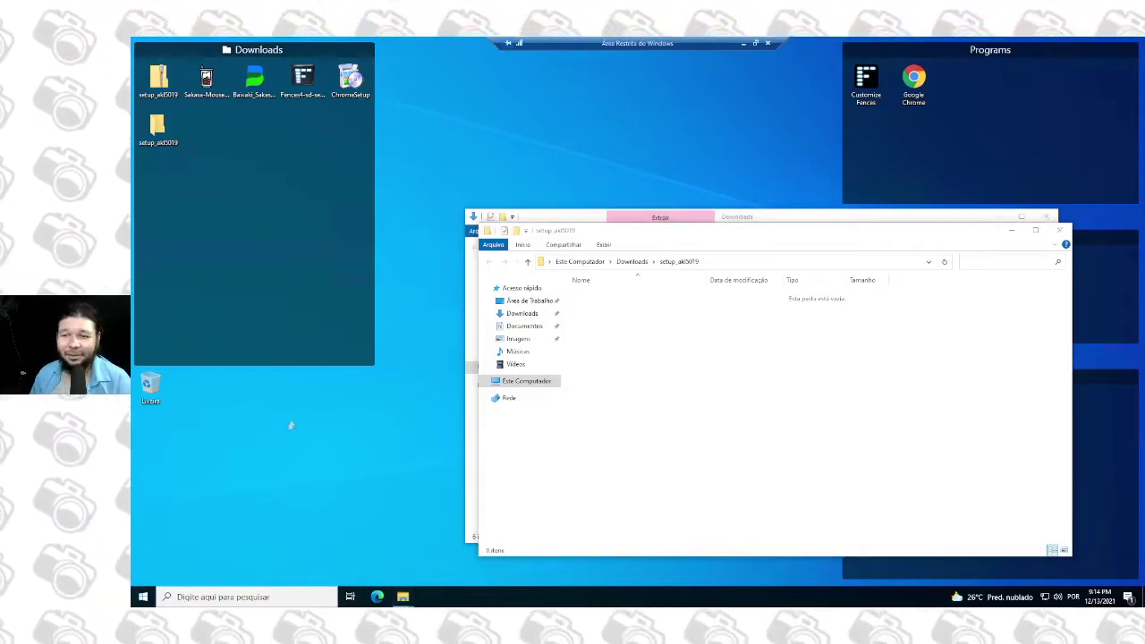
key(super)
click(464, 162)
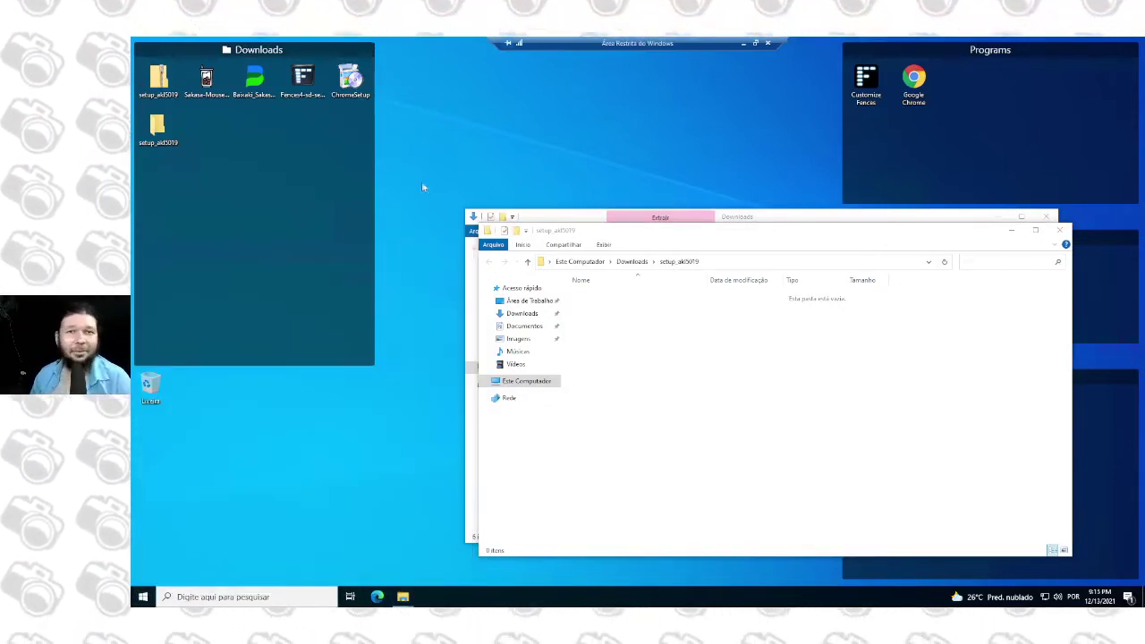
- Restore the sandbox to a smaller window and review its installed programs under Aplicativos e recursos, closing Configurações when done
click(755, 43)
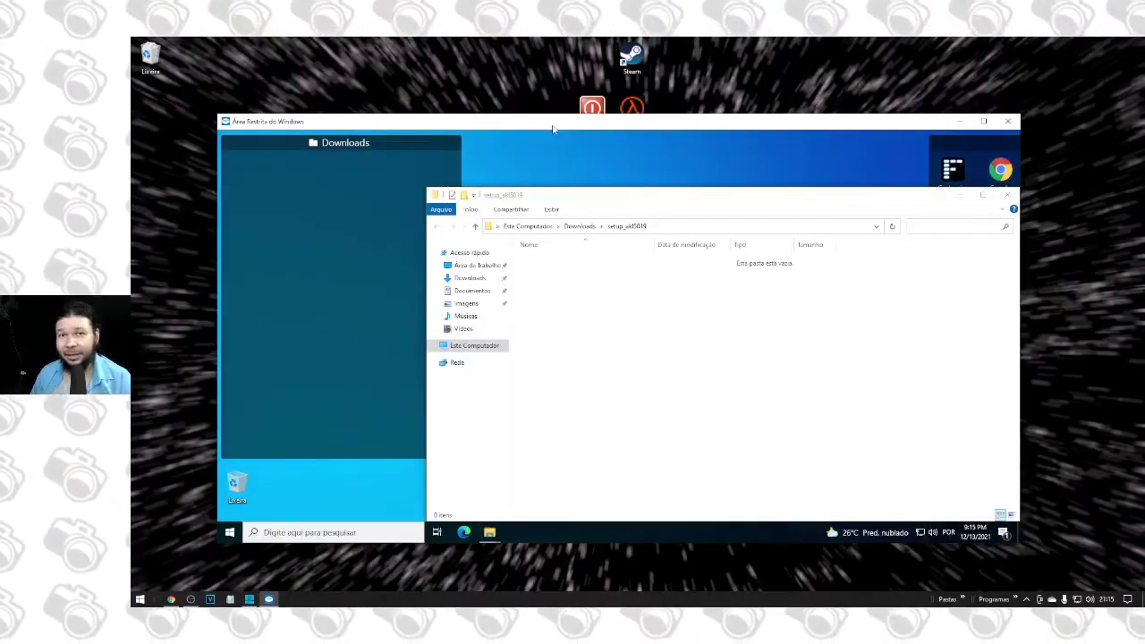
click(234, 534)
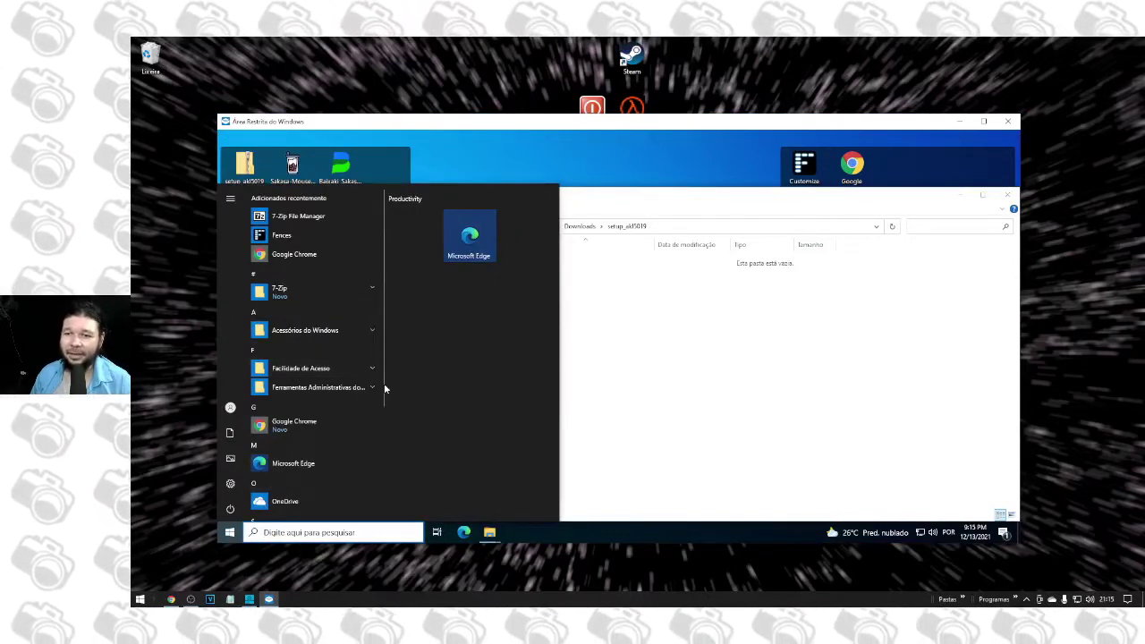
click(230, 483)
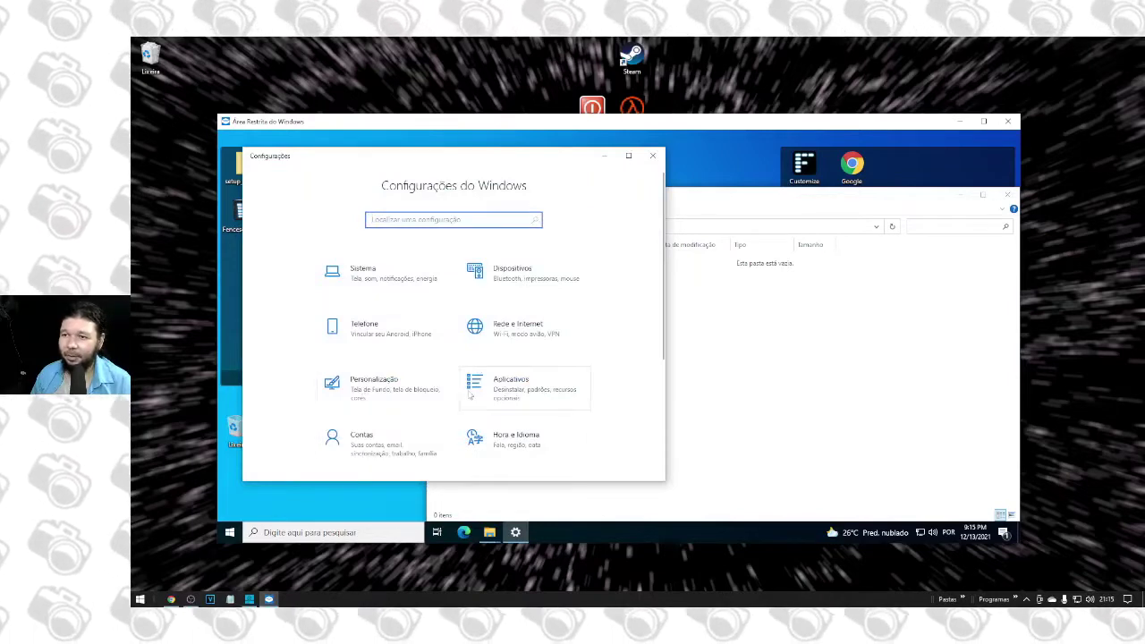
scroll(364, 414, down, 2)
click(513, 301)
scroll(513, 305, down, 3)
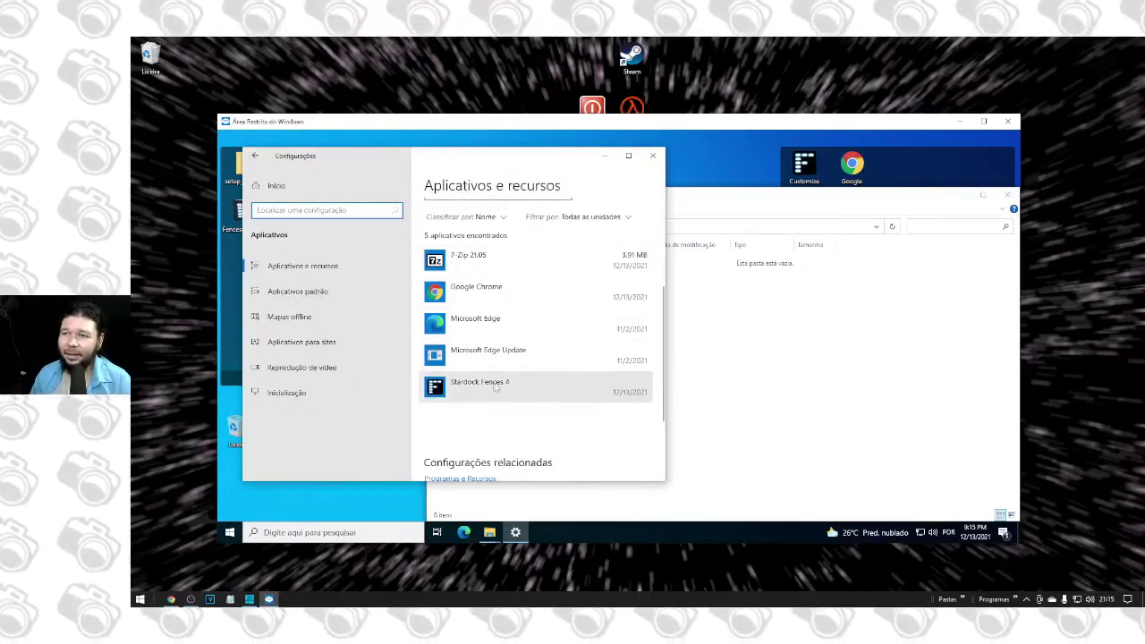
scroll(490, 340, down, 2)
scroll(490, 310, up, 4)
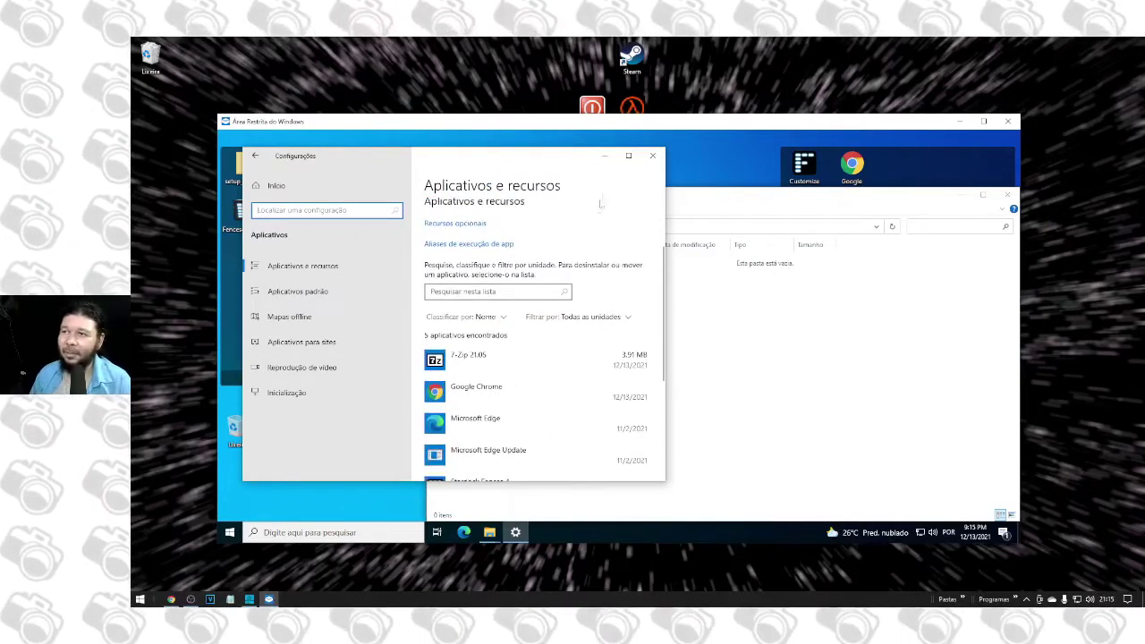
click(652, 156)
- Close Windows Sandbox, accepting the loss of its contents, and launch a fresh Windows Sandbox in full screen
click(1008, 121)
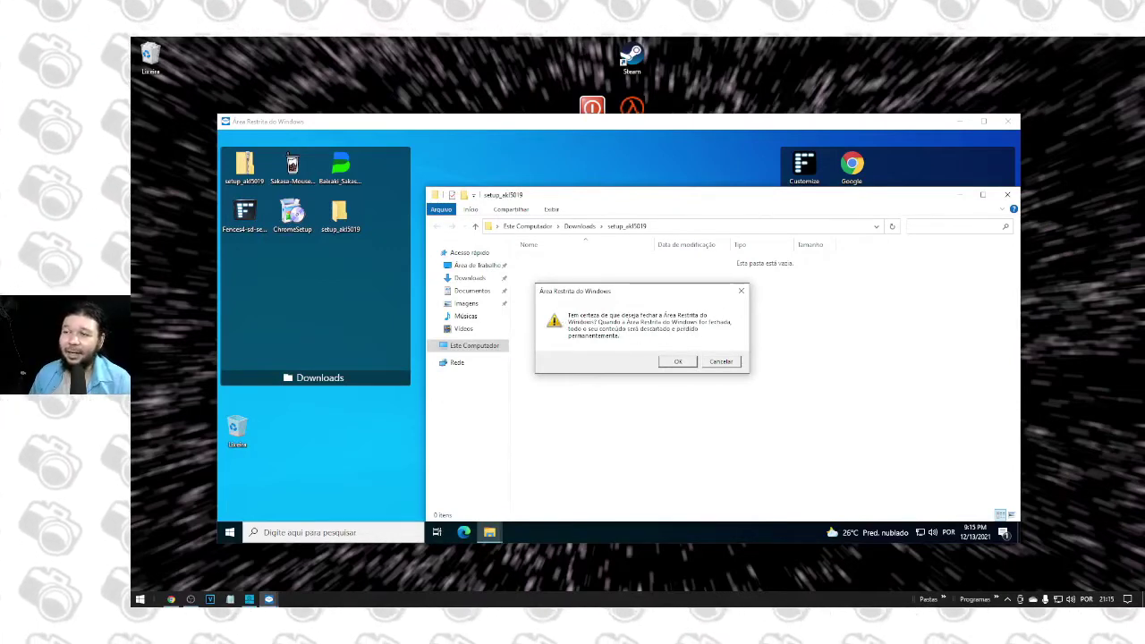
click(679, 361)
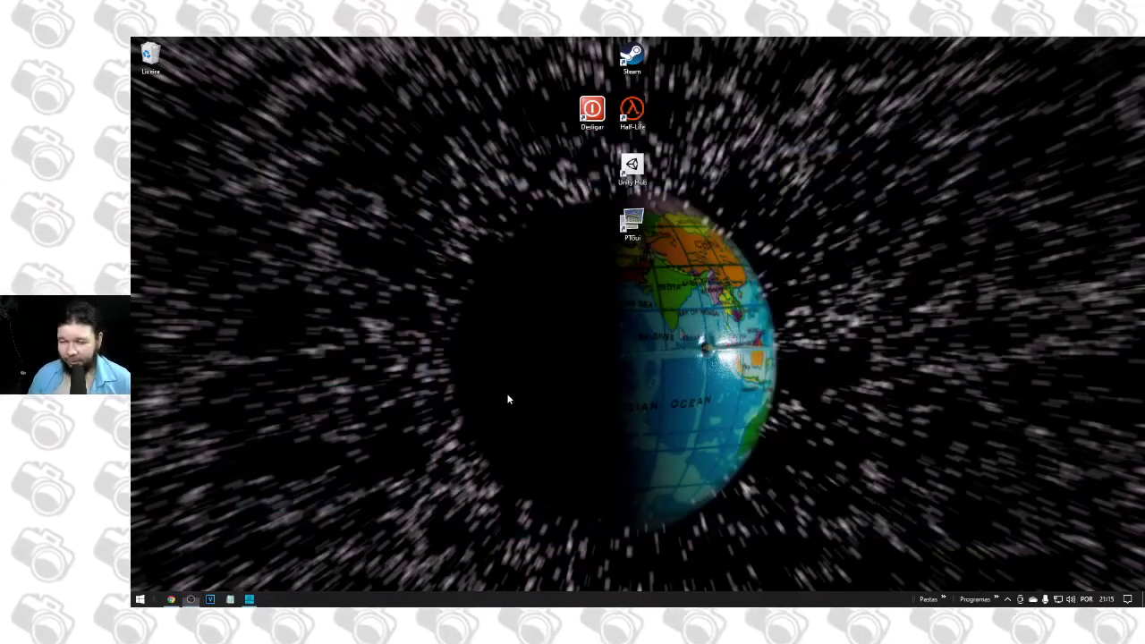
key(super)
text(sand)
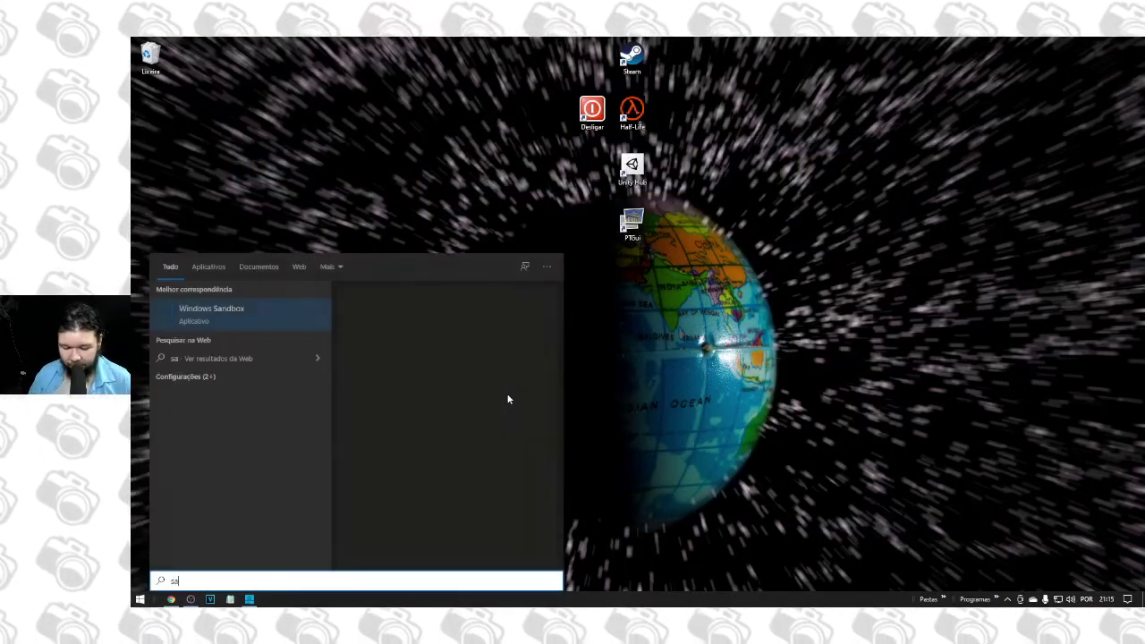
key(Return)
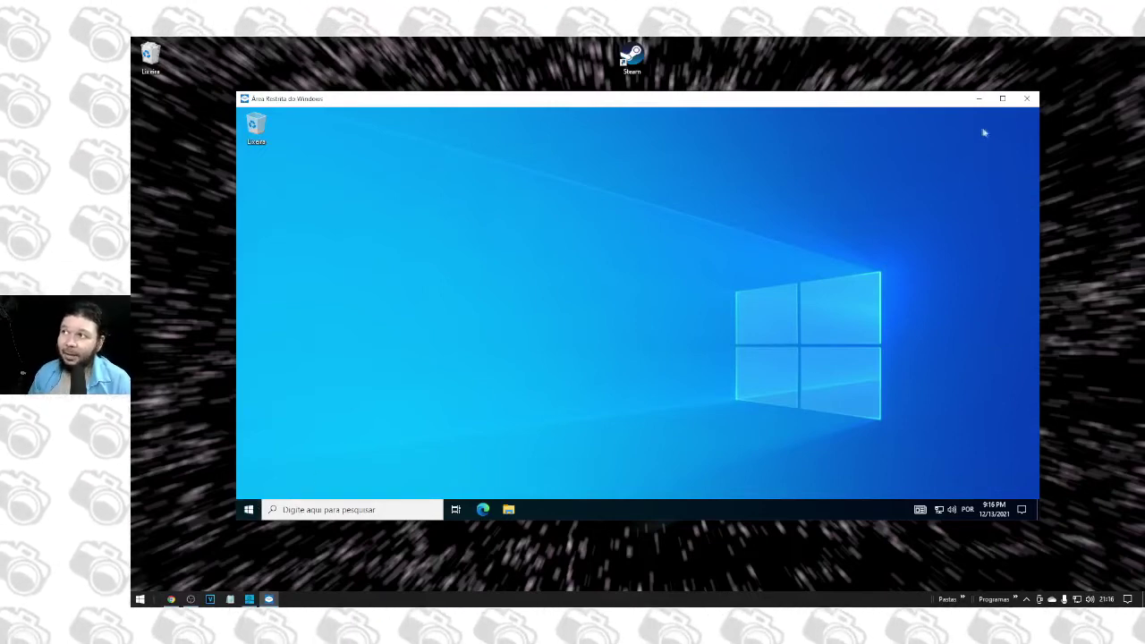
click(1002, 98)
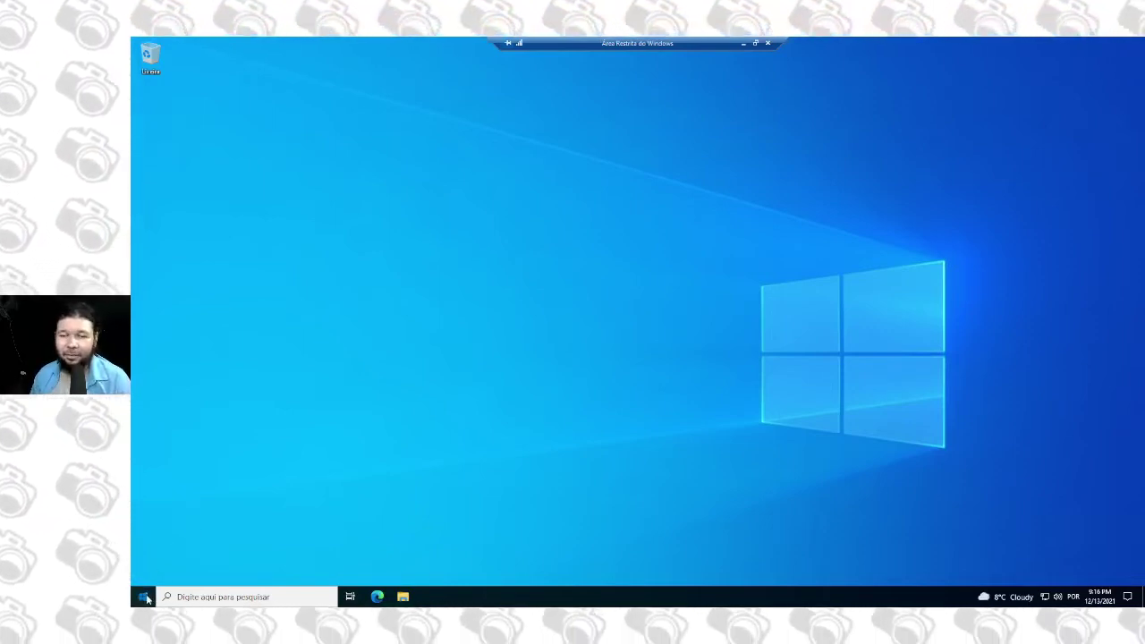
- Check Aplicativos e recursos in the fresh sandbox, then close Configurações and shut down the sandbox, discarding its contents
click(144, 597)
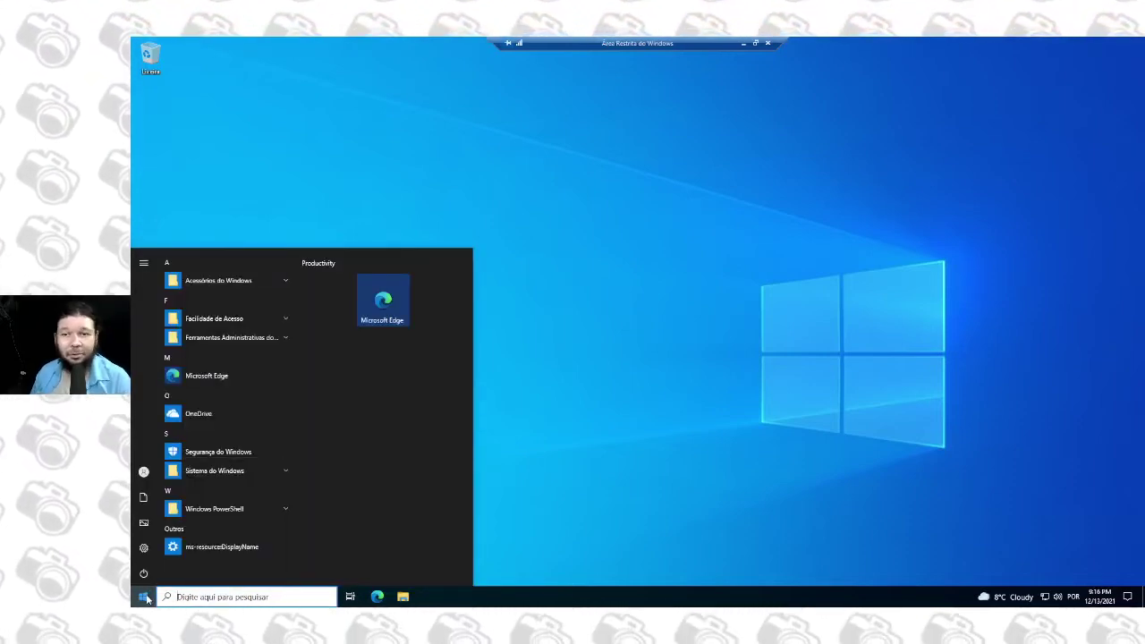
click(143, 548)
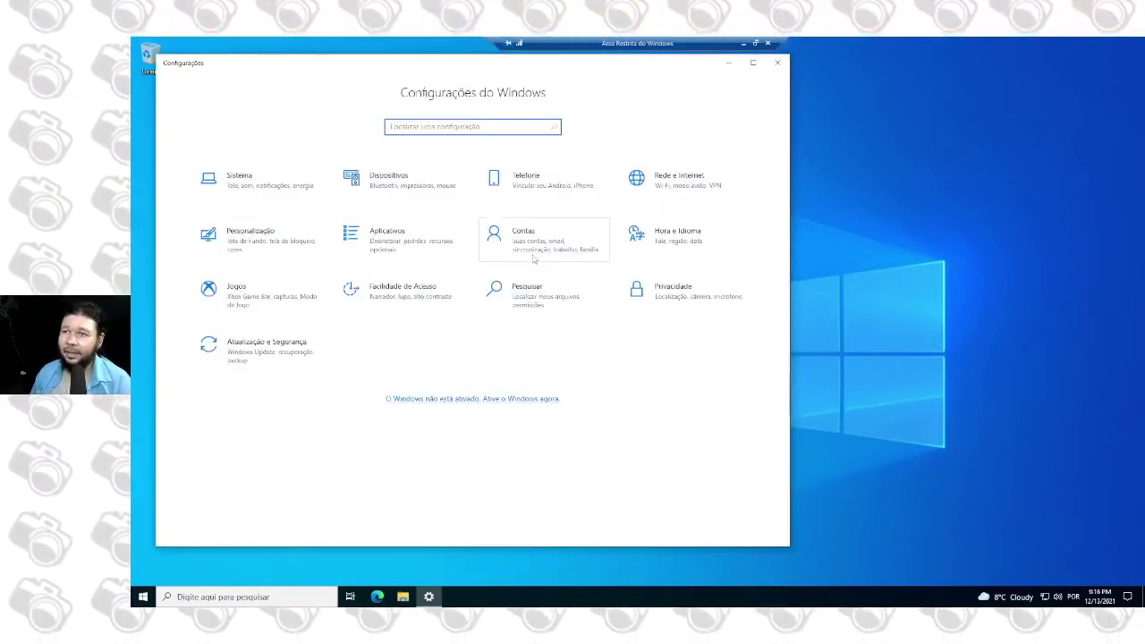
click(403, 249)
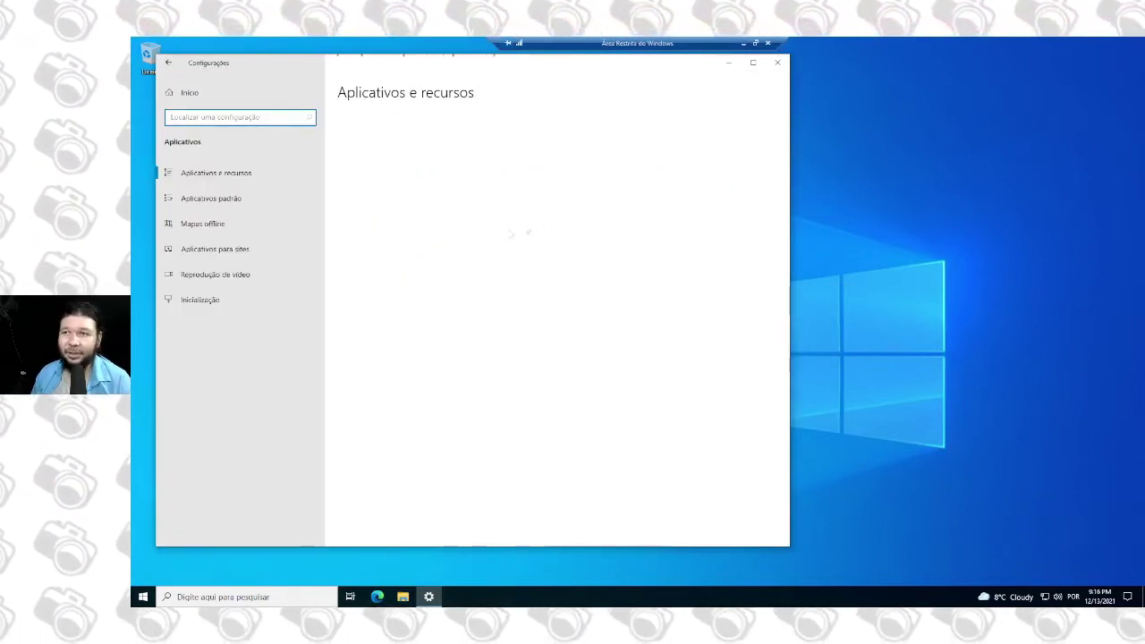
click(775, 63)
click(768, 43)
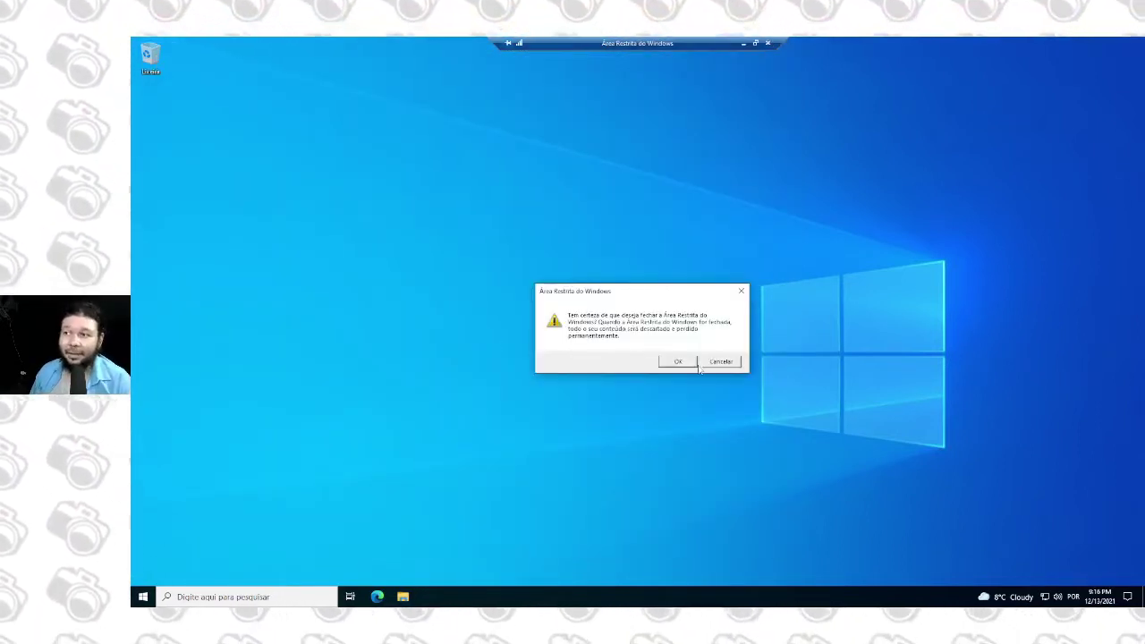
click(693, 365)
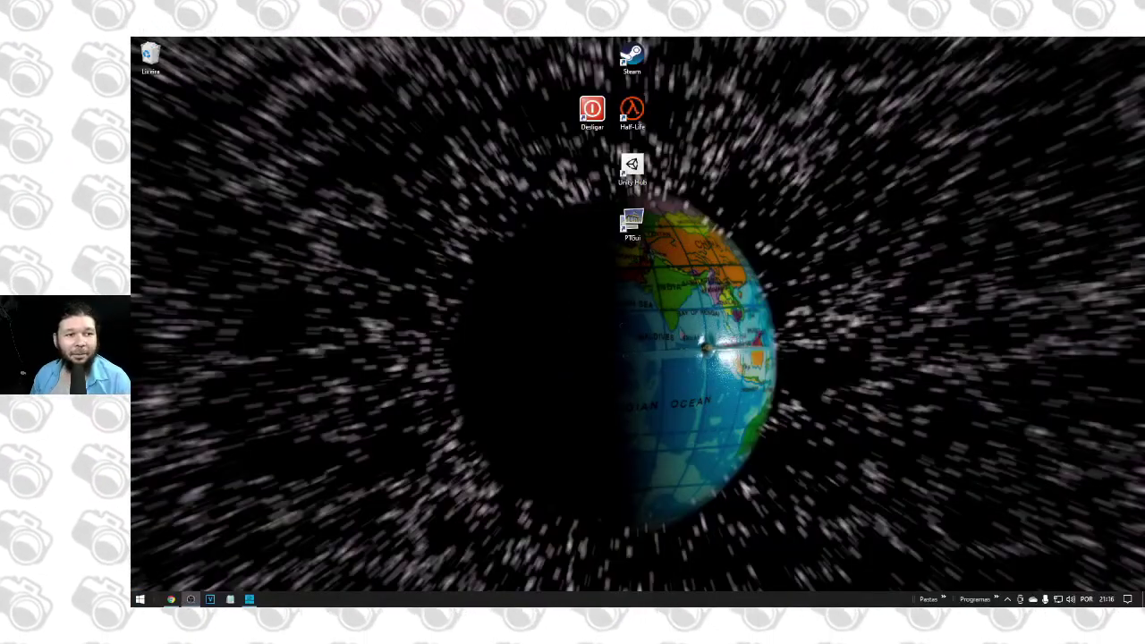